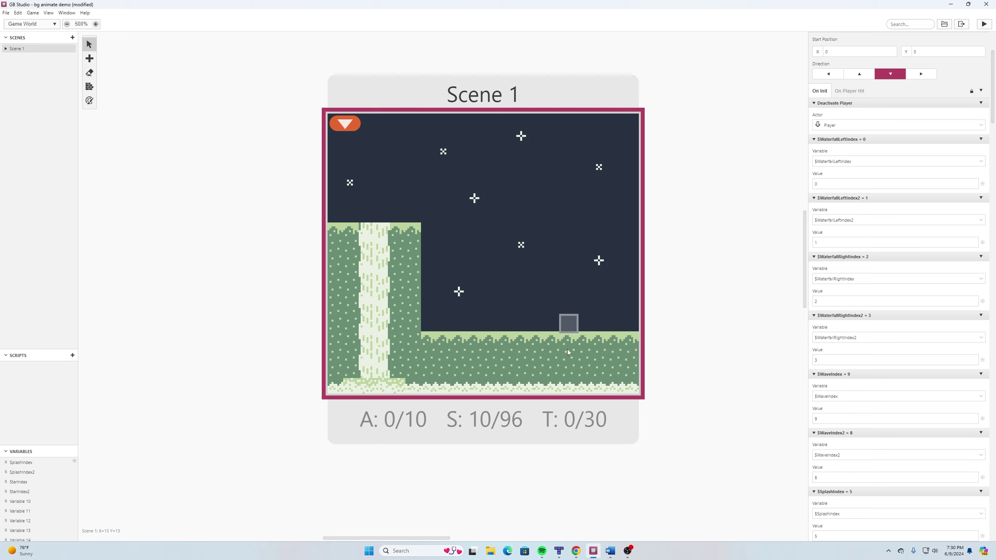
Step: Switch to Piskel and examine frames 1 to 6 of the bganimate sprite, covering the waterfall and splash tiles
left_click(577, 551)
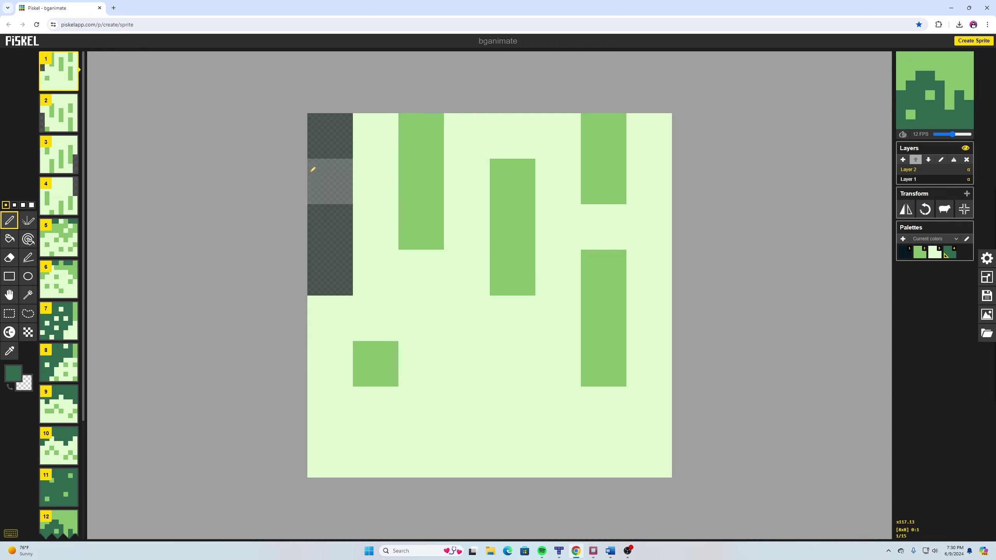
mouse_move(56, 114)
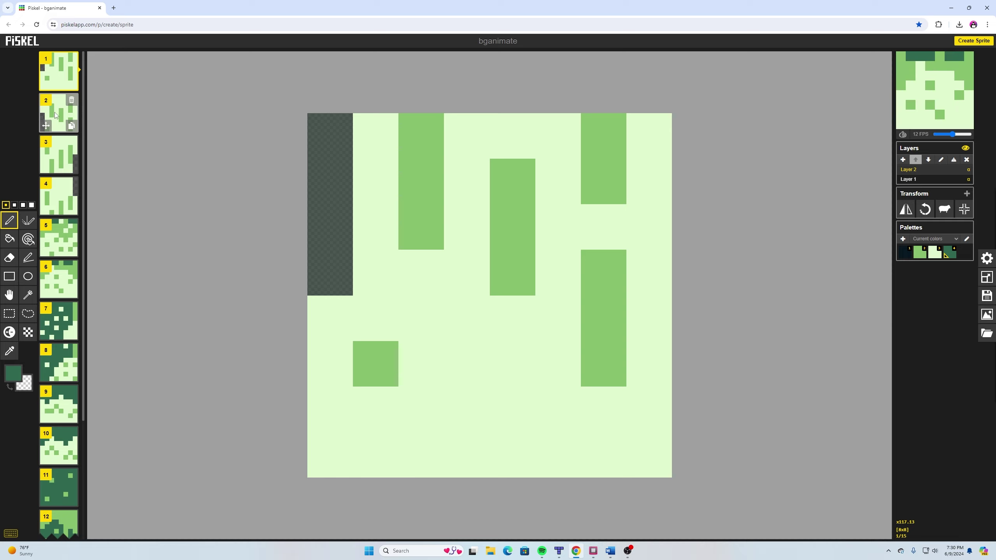
left_click(56, 114)
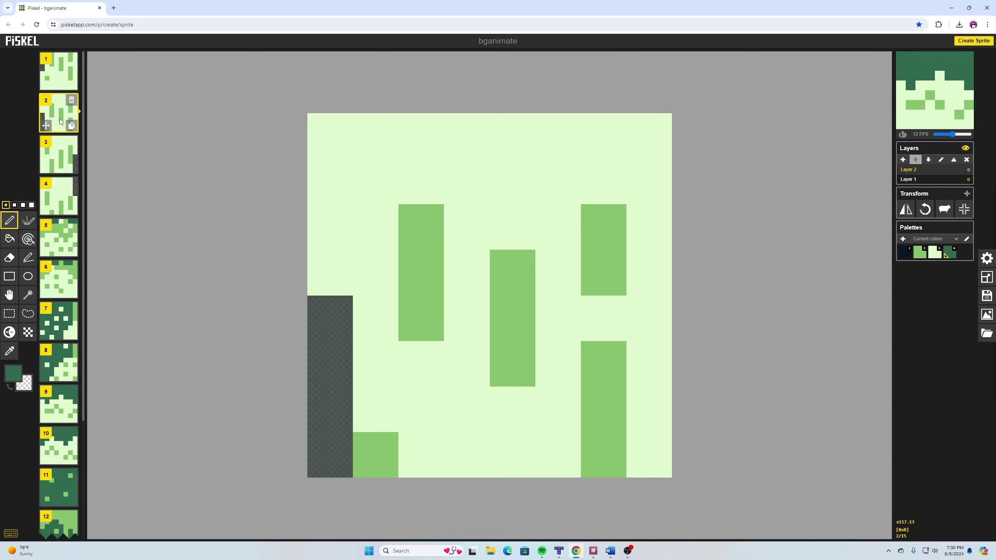
left_click(61, 155)
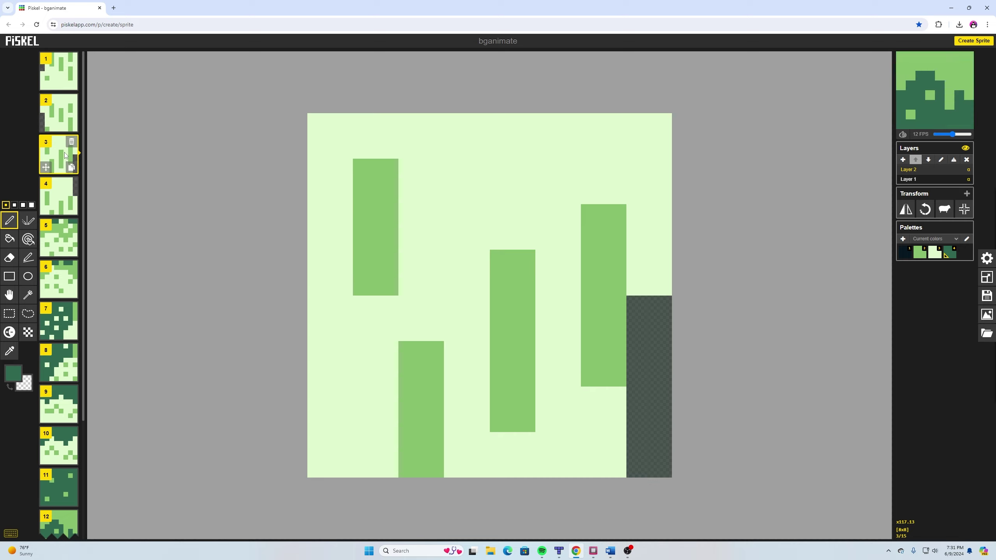
left_click(62, 198)
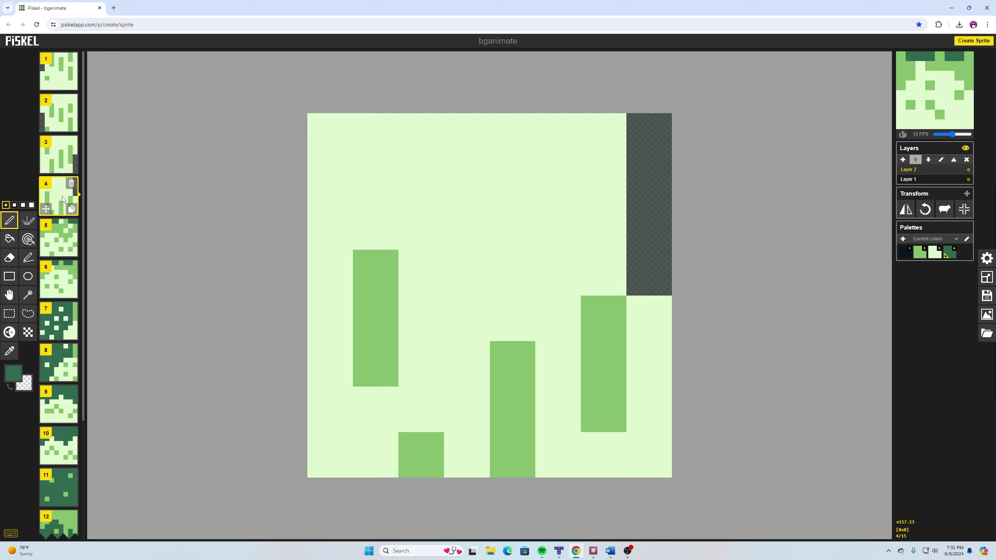
left_click(61, 241)
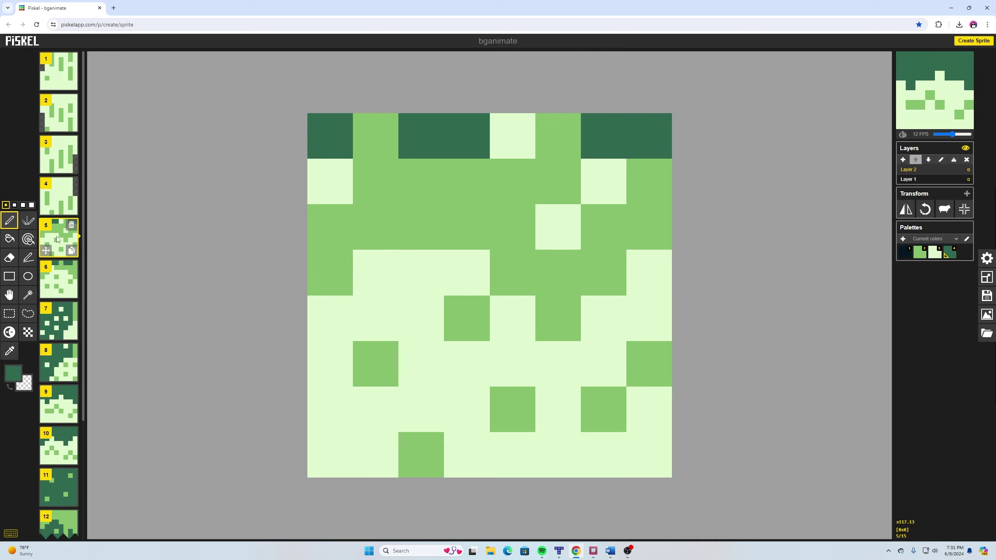
left_click(59, 271)
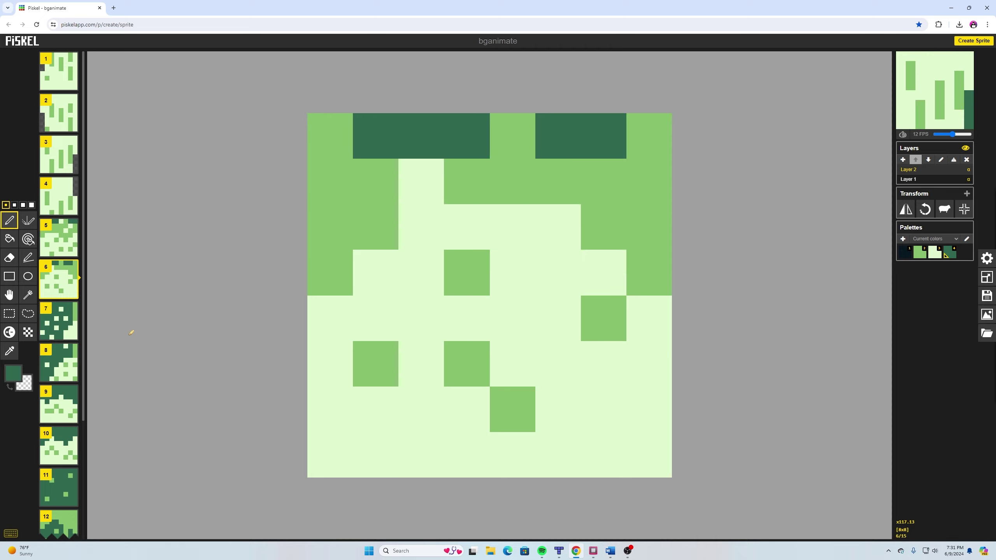
scroll(132, 328, "down", 1)
scroll(124, 321, "up", 1)
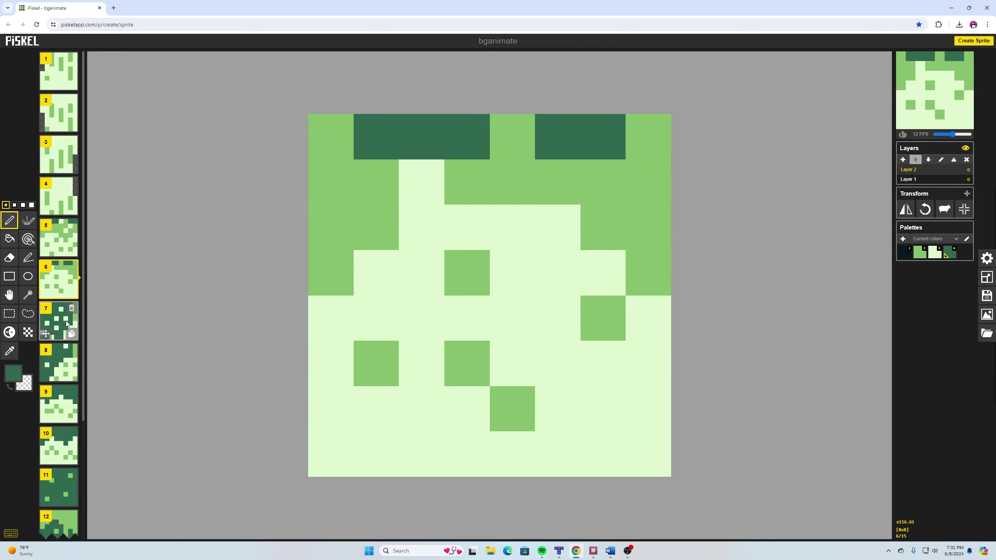
Step: Examine frames 9 to 15 of the bganimate sprite, covering the wave, ground, star and plain sky tiles
left_click(58, 402)
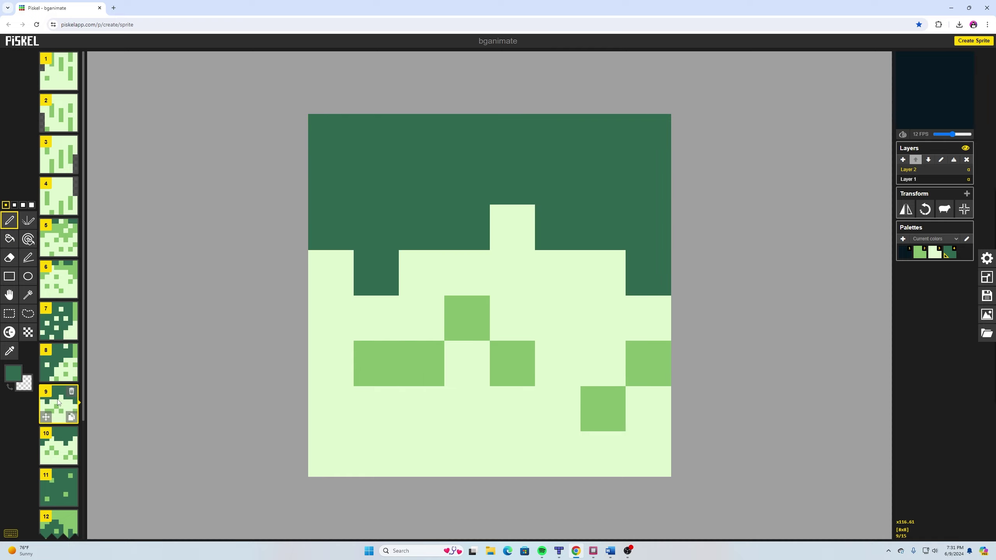
left_click(57, 448)
scroll(58, 448, "down", 4)
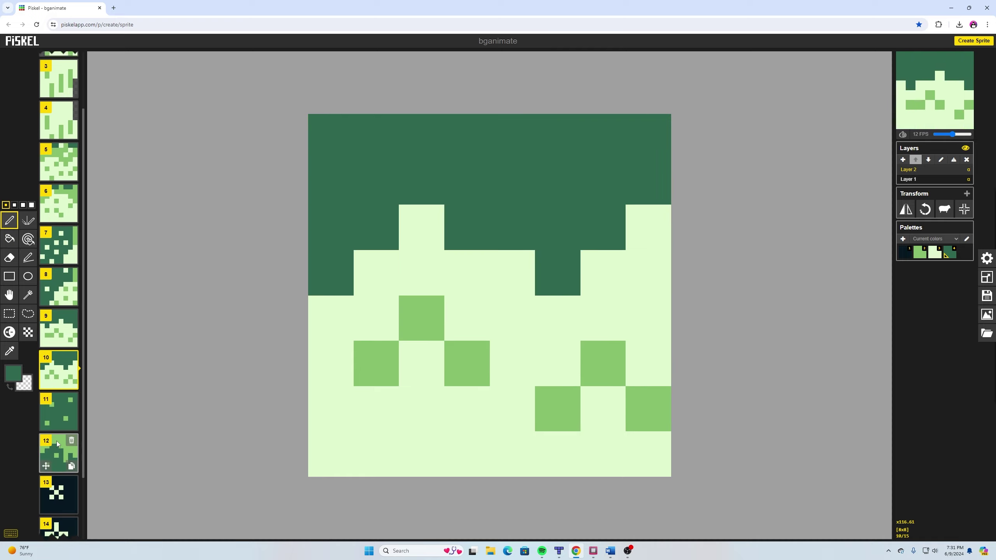
scroll(55, 340, "up", 1)
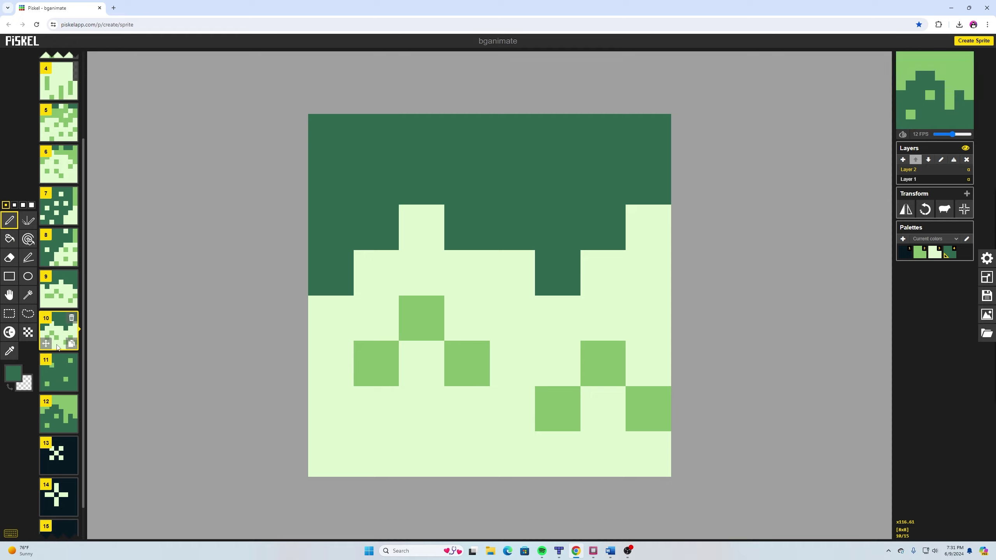
left_click(59, 375)
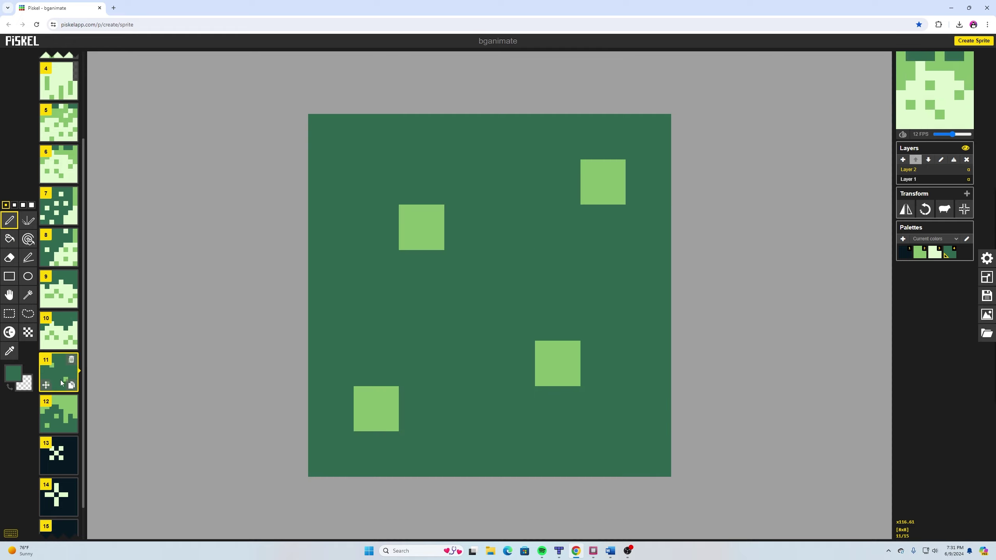
left_click(60, 409)
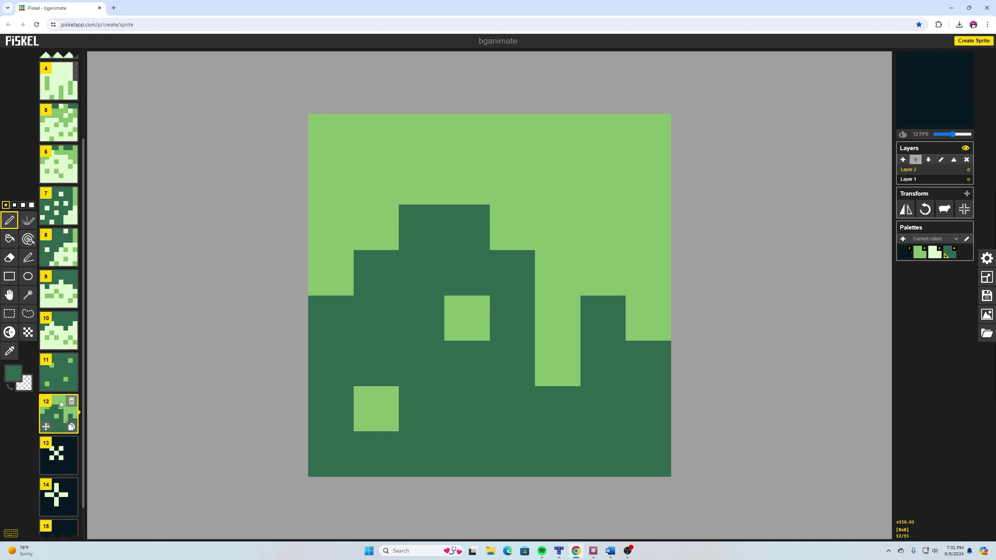
mouse_move(64, 394)
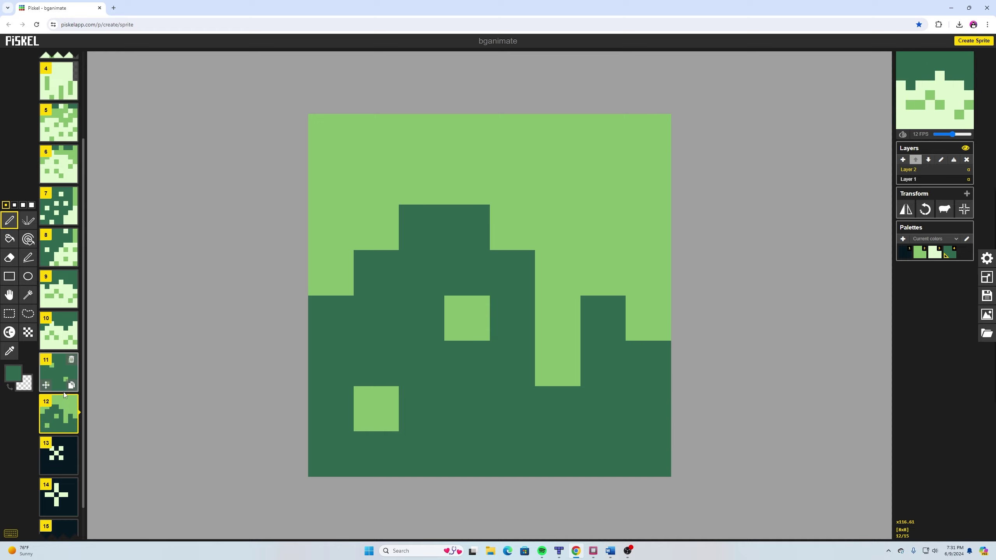
left_click(58, 459)
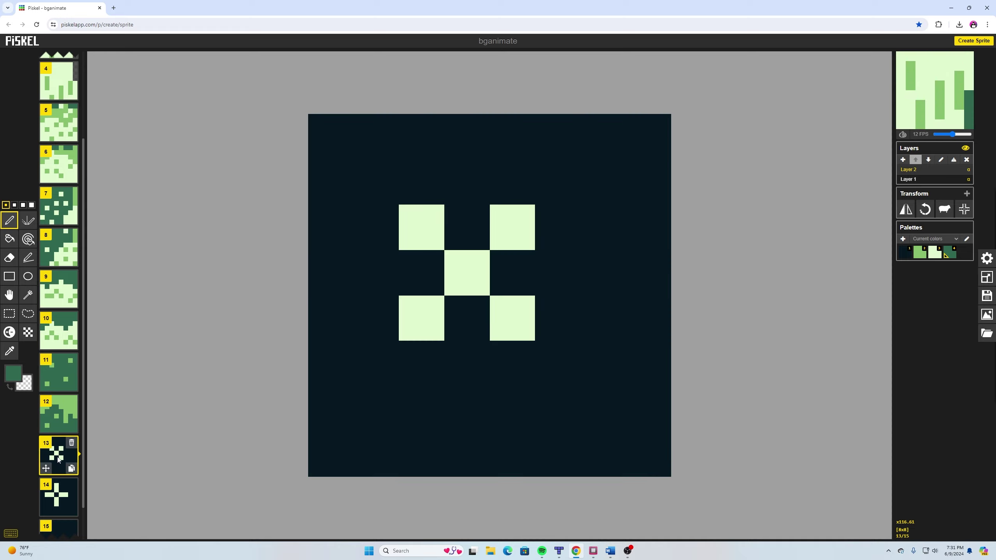
left_click(61, 496)
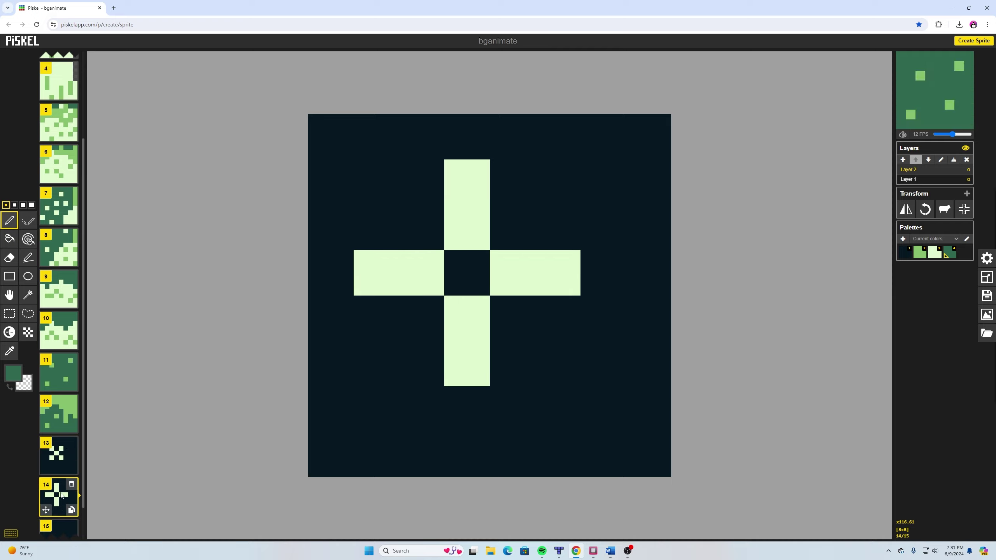
left_click(61, 529)
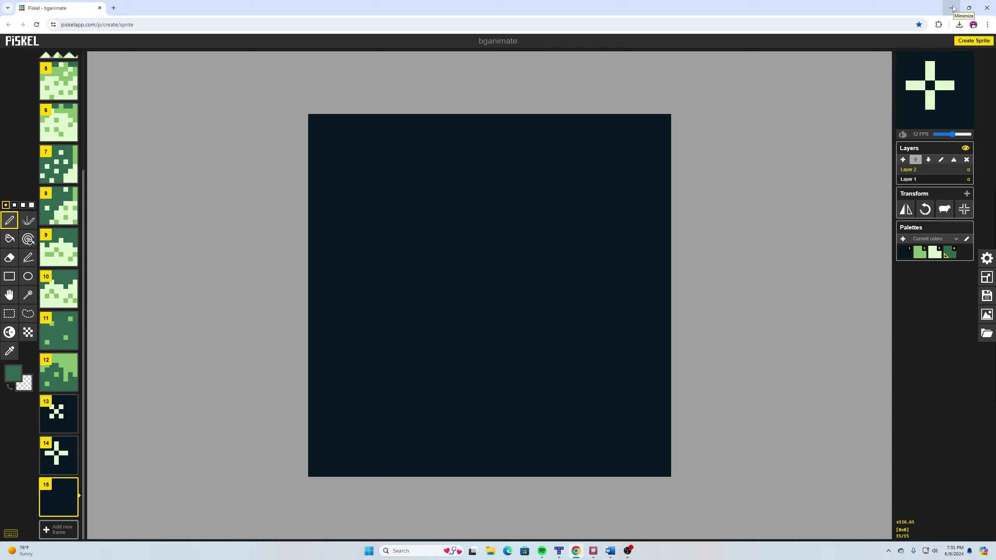
Step: Leave Piskel, examine the level bg animate map in Tiled, and return to GB Studio
left_click(951, 9)
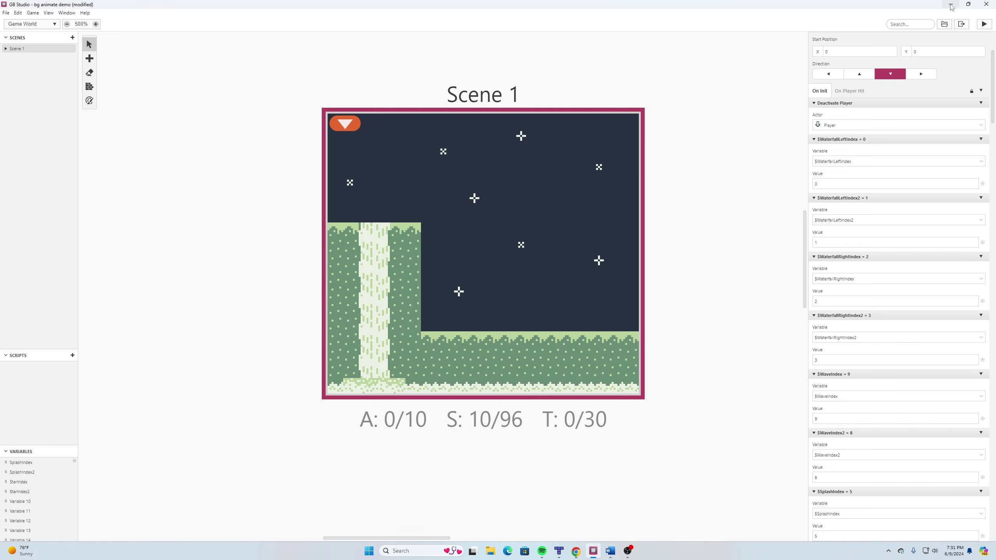
left_click(559, 552)
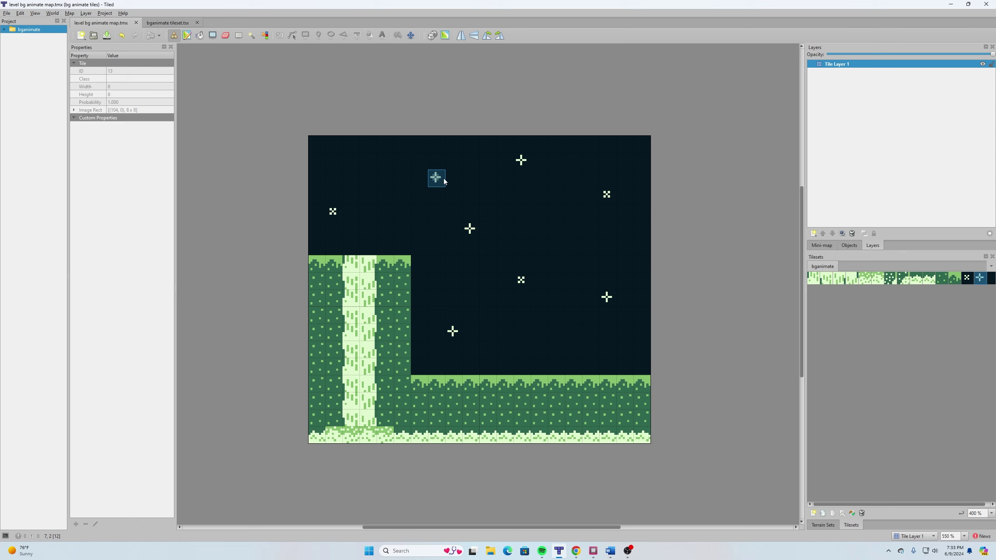
left_click(951, 7)
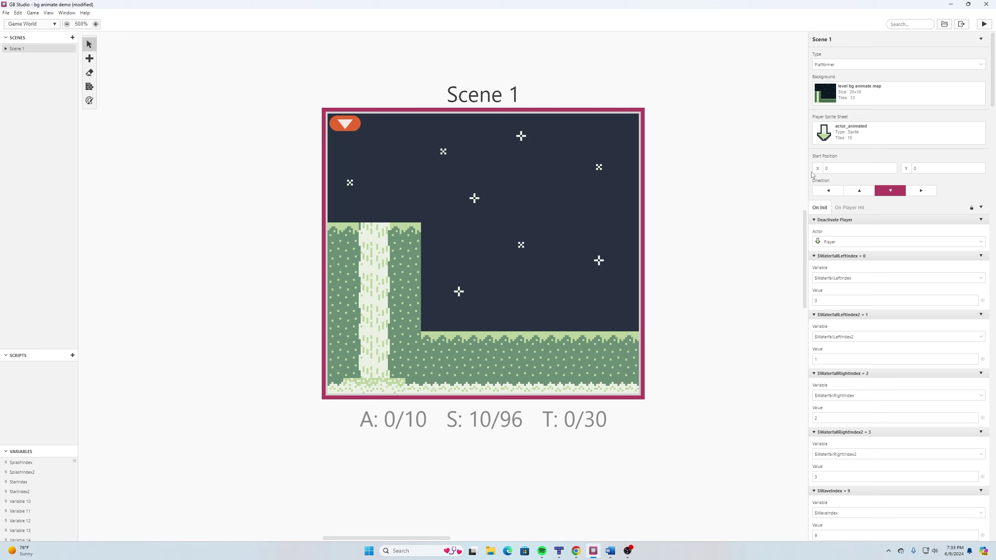
Step: Review the bganimatesheet, level bg animate map and placeholder images in the project's backgrounds, and return to the Game World view
left_click(32, 25)
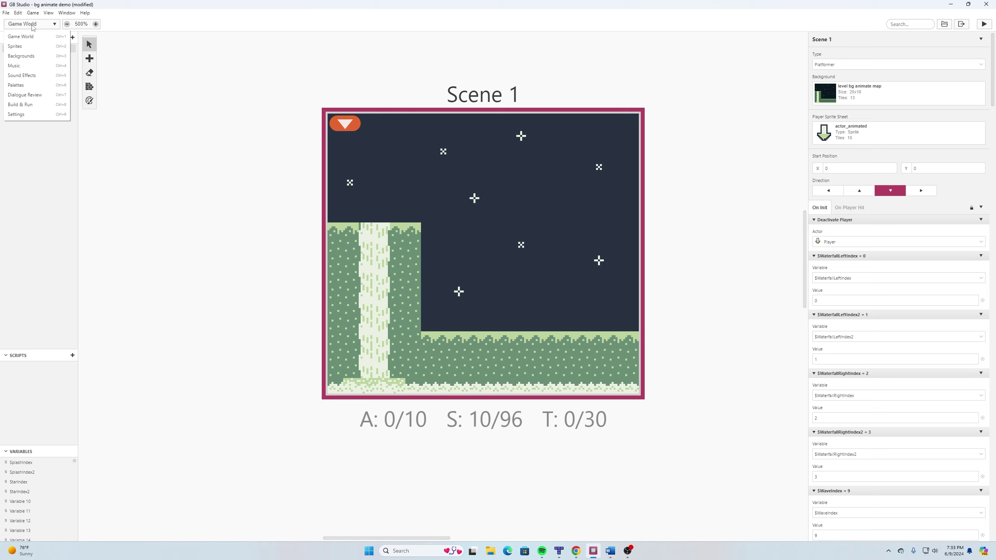
left_click(20, 56)
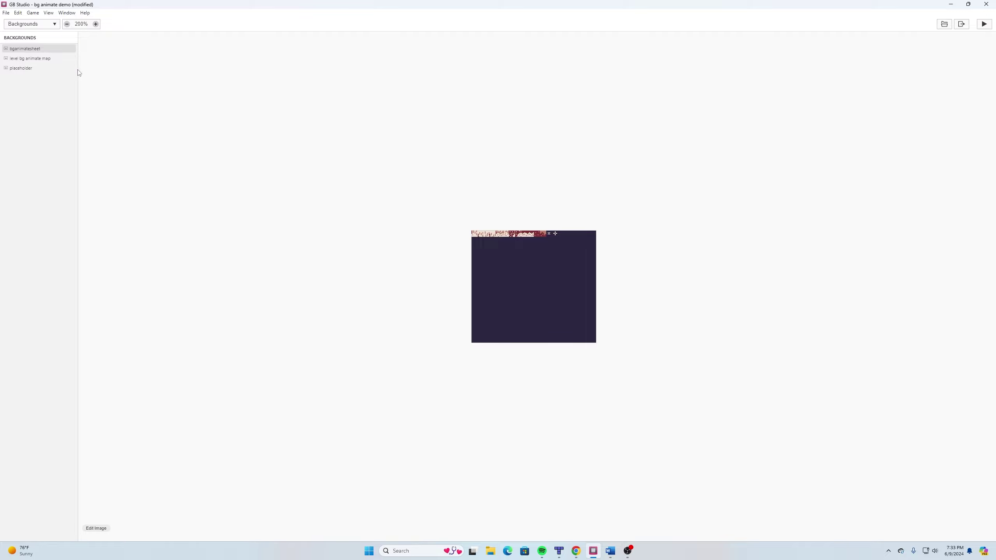
left_click(40, 59)
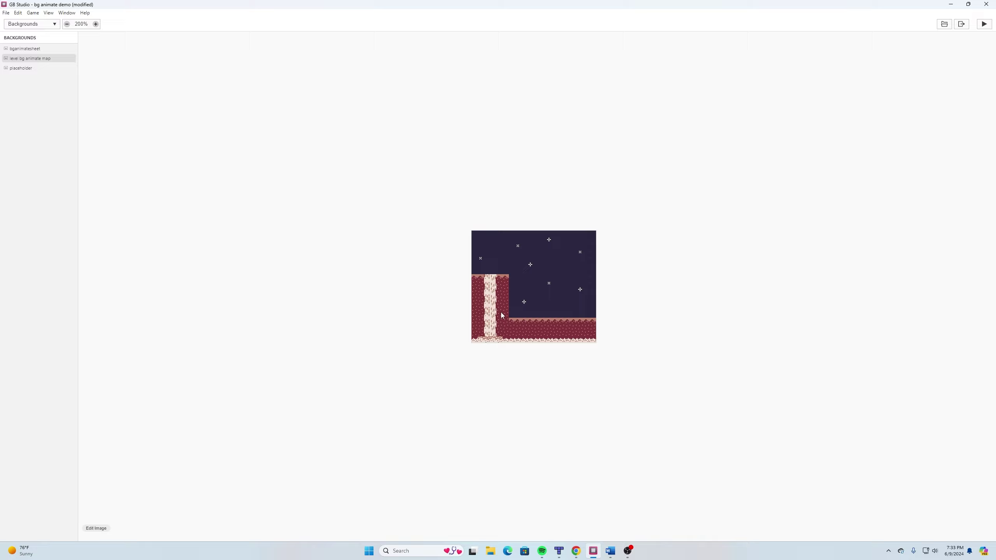
left_click(22, 68)
left_click(16, 49)
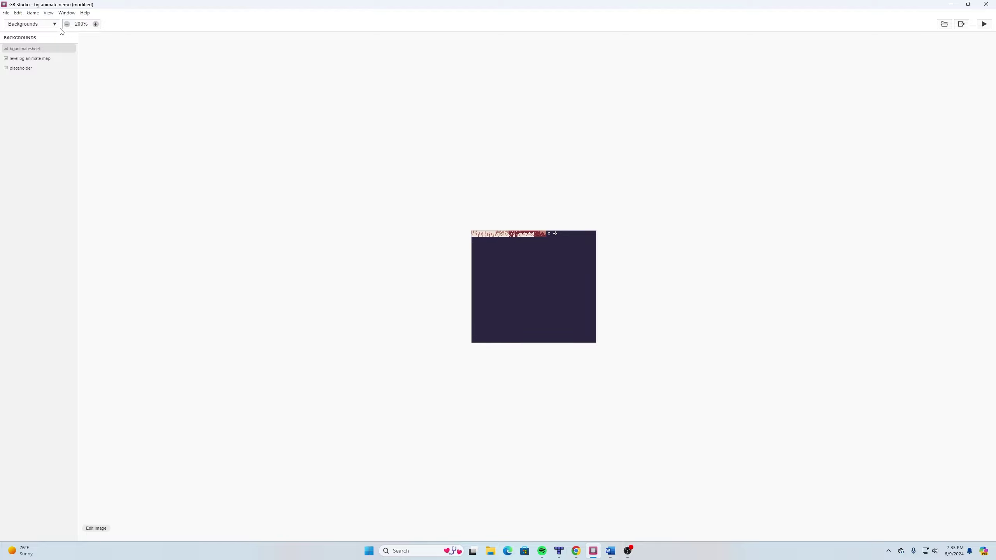
left_click(49, 24)
left_click(42, 35)
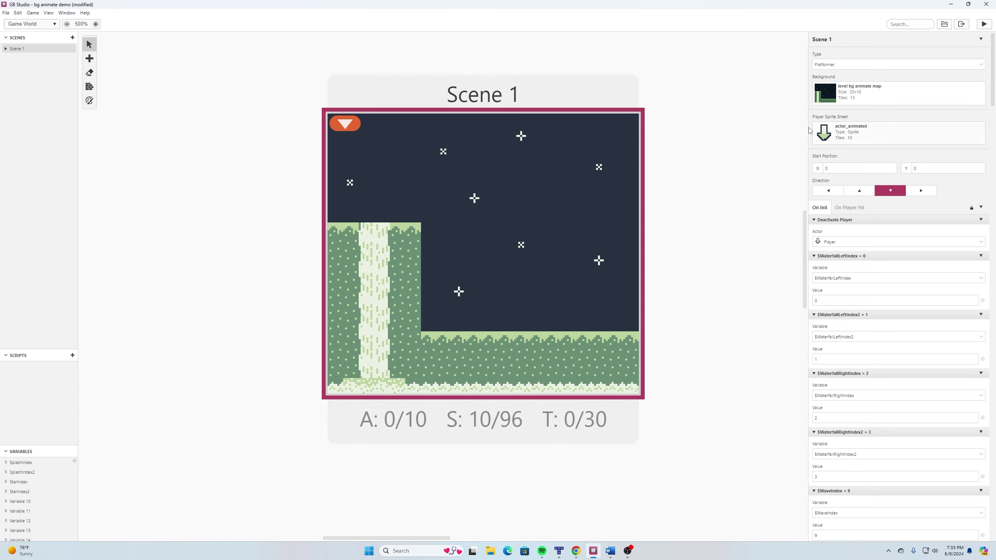
Step: Compare Scene 1 with the waterfall and star tile placement in the Tiled map, and return to GB Studio
scroll(763, 259, "down", 1)
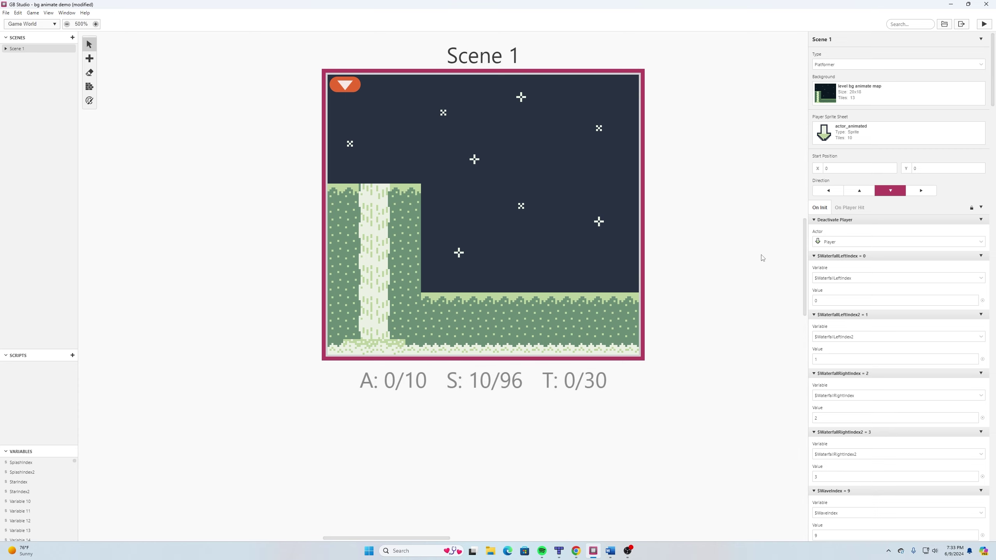
scroll(763, 258, "up", 1)
scroll(763, 259, "up", 1)
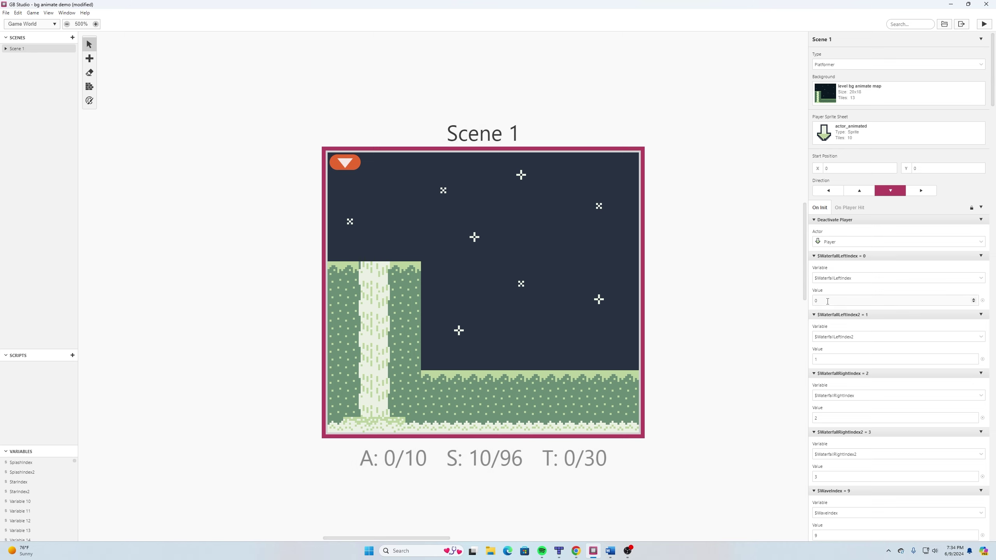
left_click(560, 552)
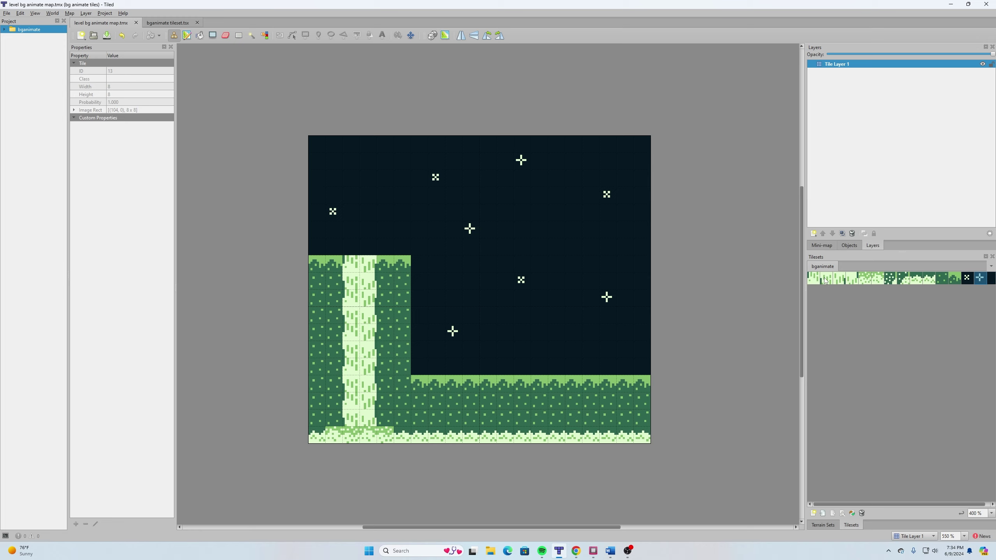
left_click(951, 5)
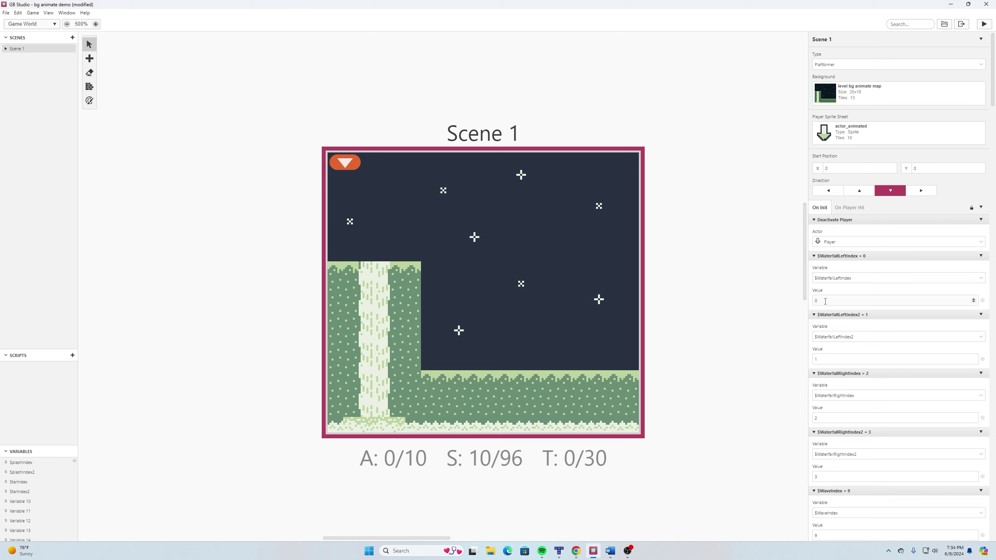
Step: Review the starting tile index values of the waterfall, wave, splash and star variables in Scene 1's On Init script
scroll(828, 297, "down", 8)
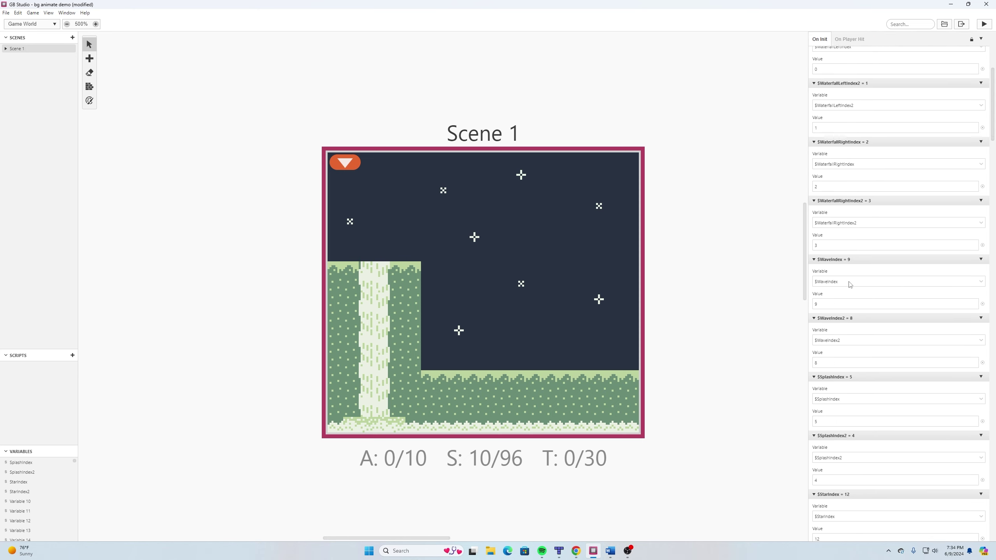
scroll(852, 279, "down", 8)
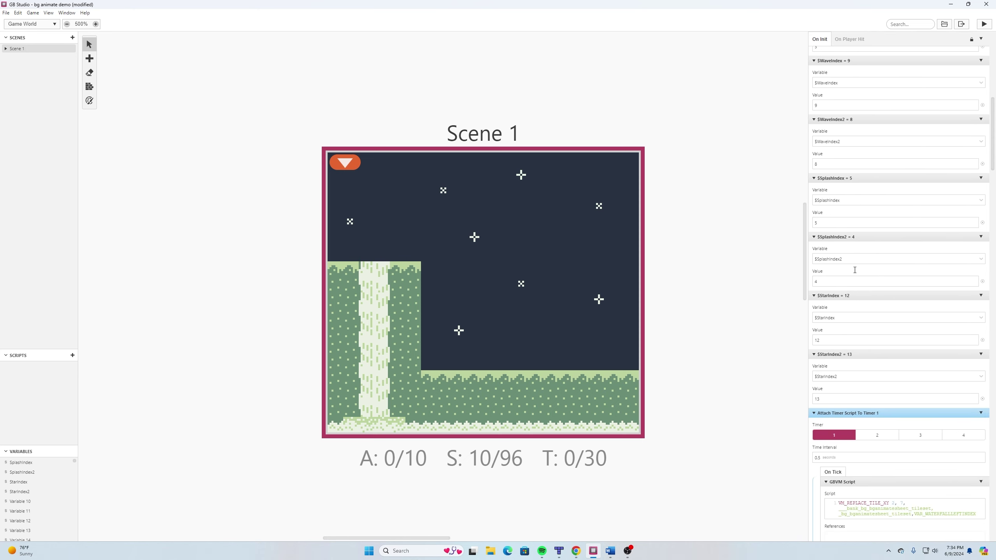
scroll(856, 271, "down", 4)
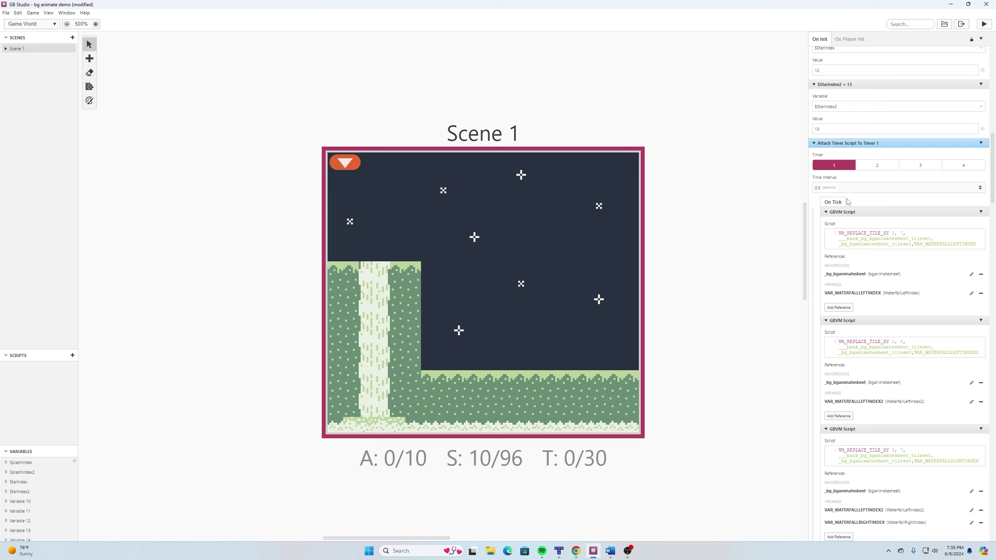
Step: Examine the Timer 1 GBVM scripts, read the full VM_REPLACE_TILE_XY command in the Word document, and return to GB Studio
scroll(849, 198, "down", 1)
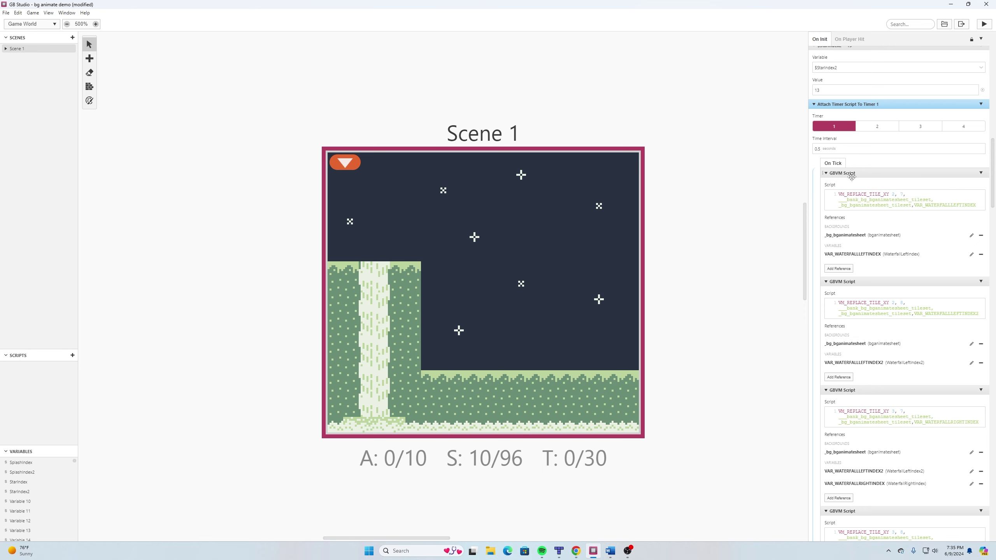
left_click(610, 551)
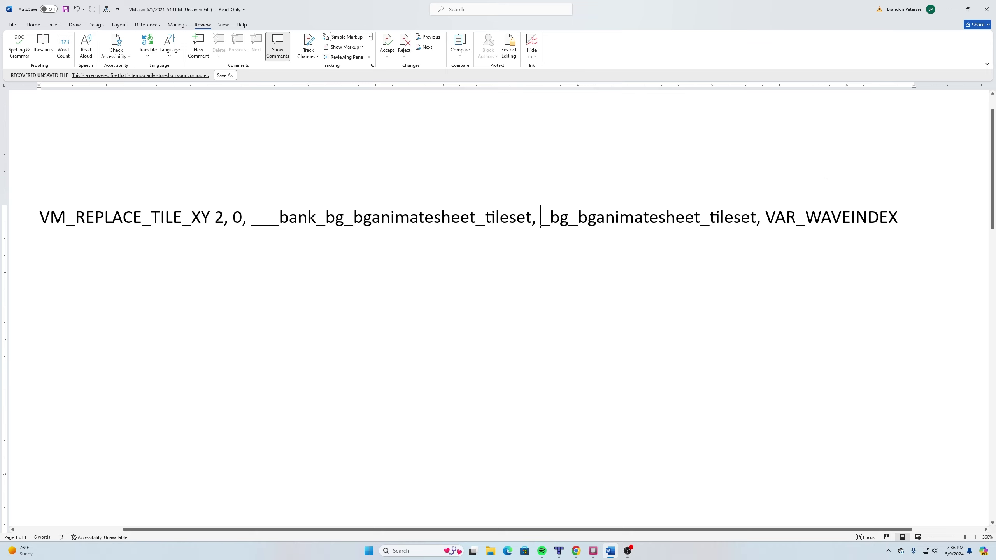
left_click(949, 9)
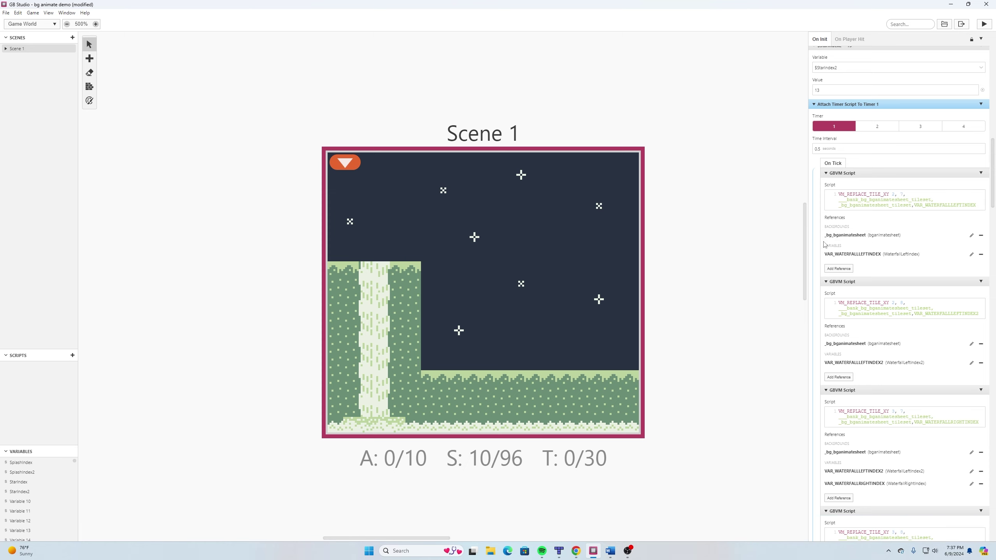
Step: Read through Timer 1's VM_REPLACE_TILE_XY scripts for the waterfall, wave, splash and star tiles, down to the first variable increments
mouse_move(827, 238)
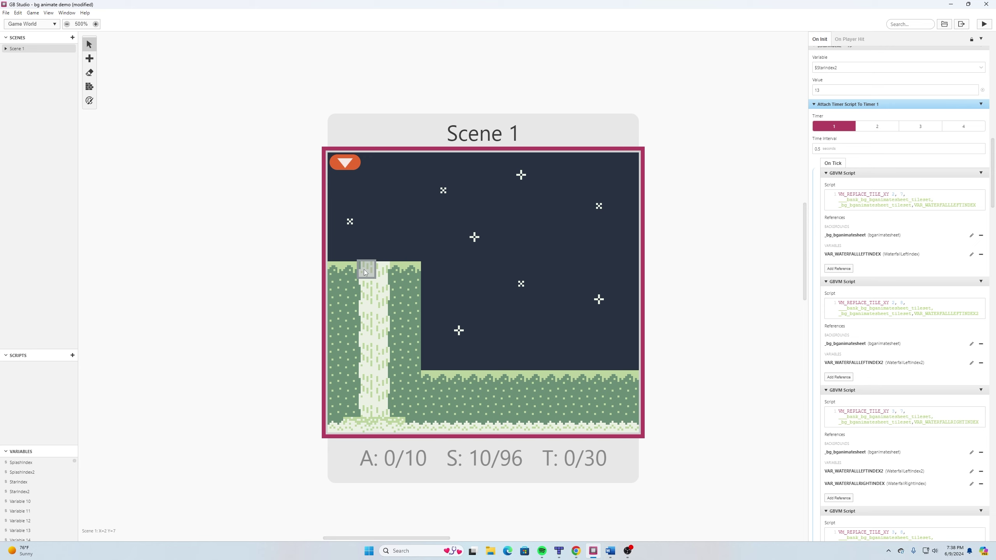
scroll(907, 252, "down", 2)
scroll(908, 251, "down", 7)
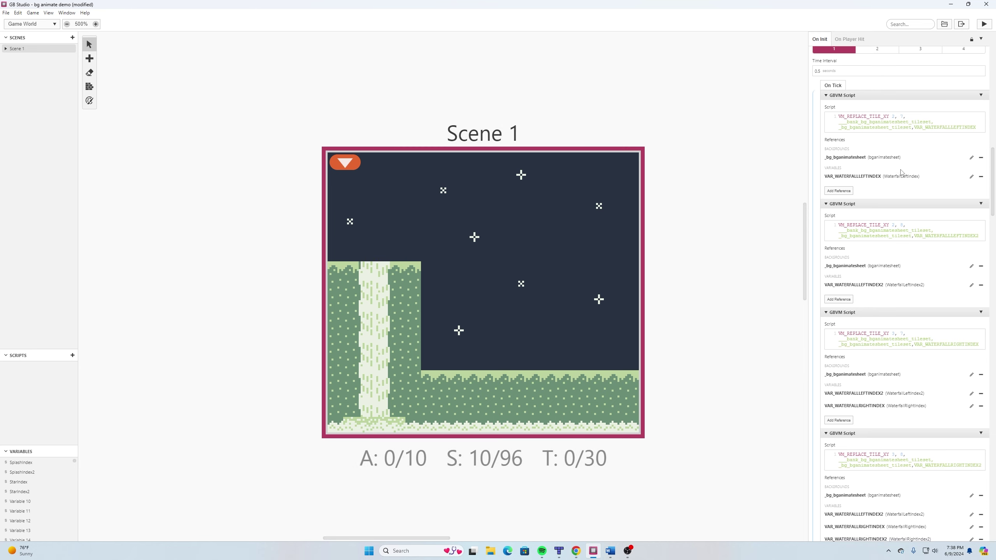
scroll(906, 174, "down", 20)
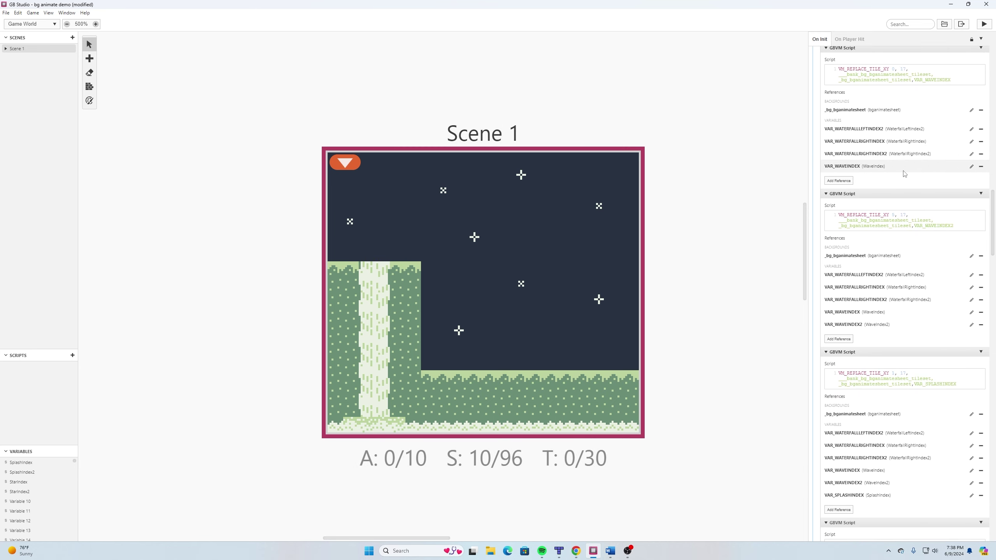
scroll(907, 174, "down", 8)
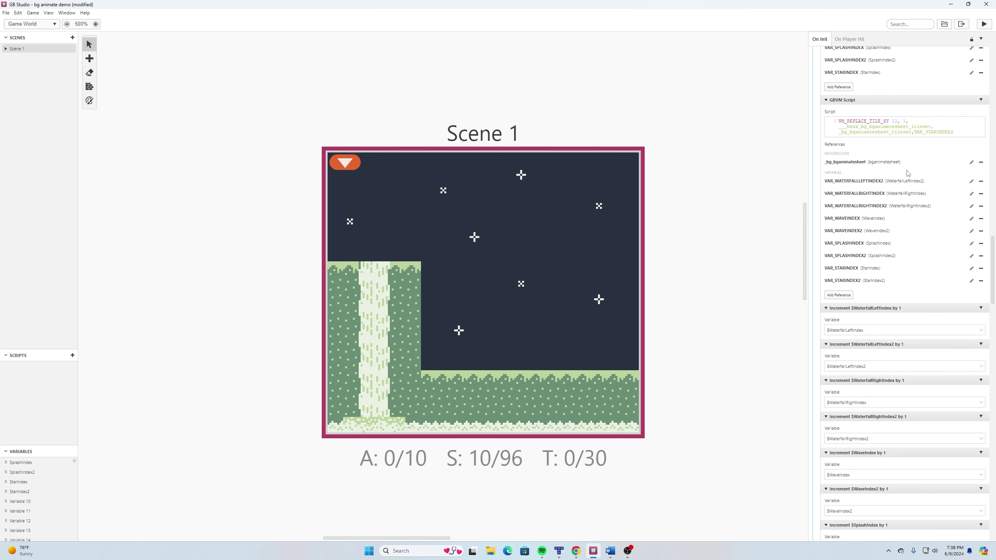
scroll(911, 94, "up", 2)
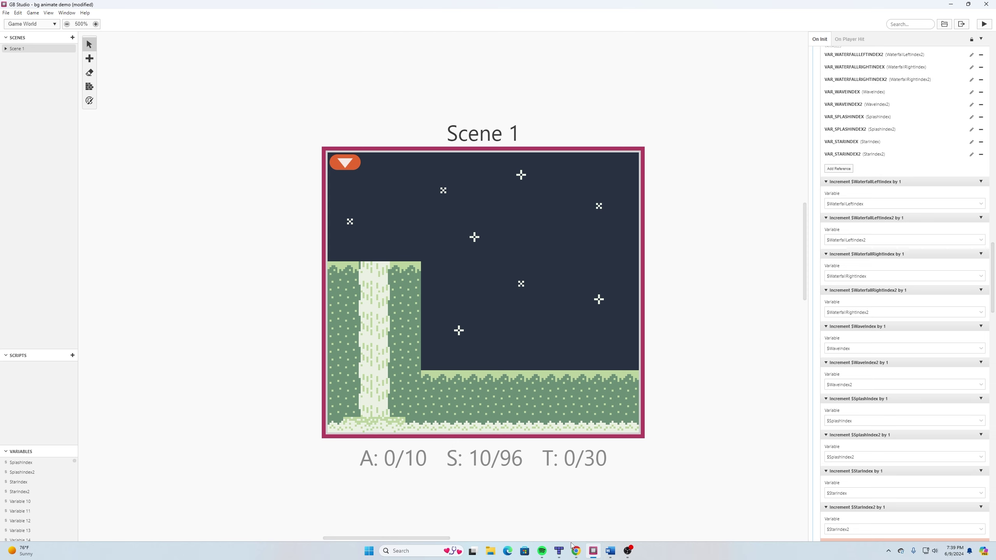
Step: Compare the index increments and the WaterfallLeftIndex reset conditions with the bganimate tileset order in Tiled, and return to GB Studio
mouse_move(558, 551)
left_click(584, 518)
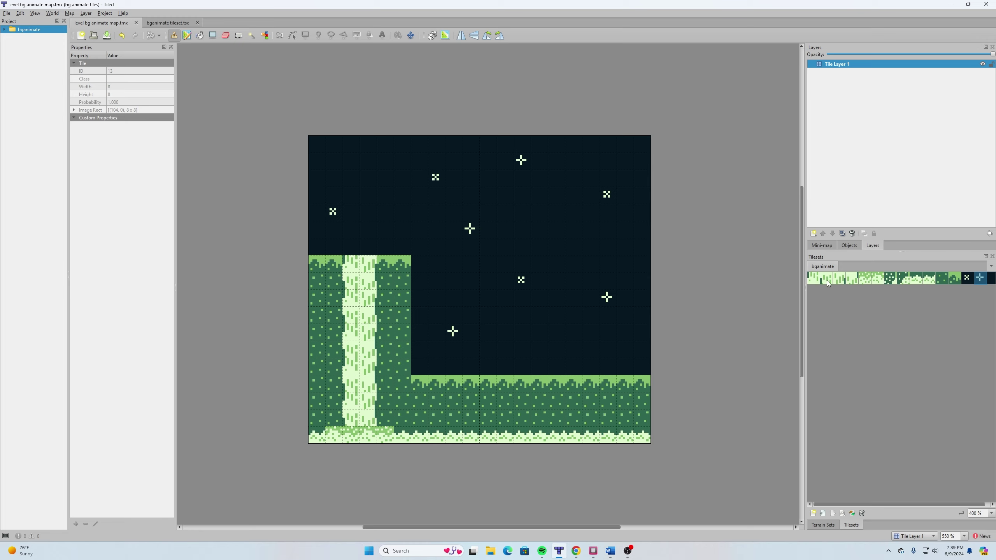
key("alt+Tab")
scroll(923, 280, "down", 4)
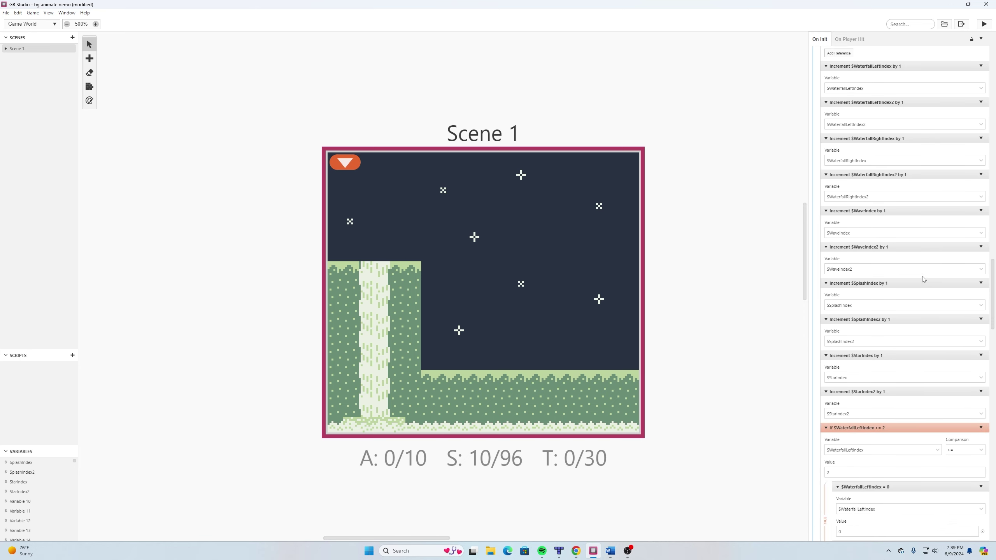
scroll(922, 280, "down", 5)
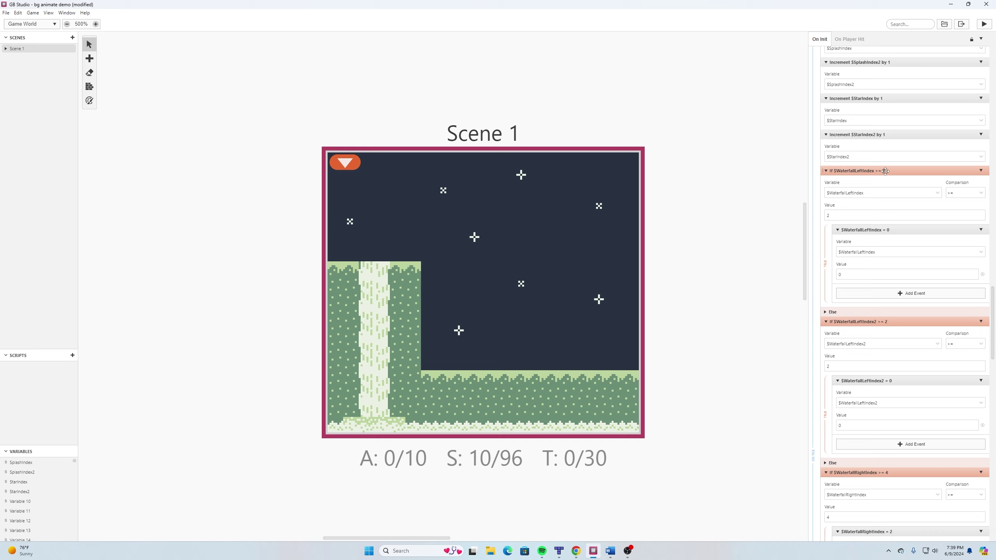
left_click(563, 552)
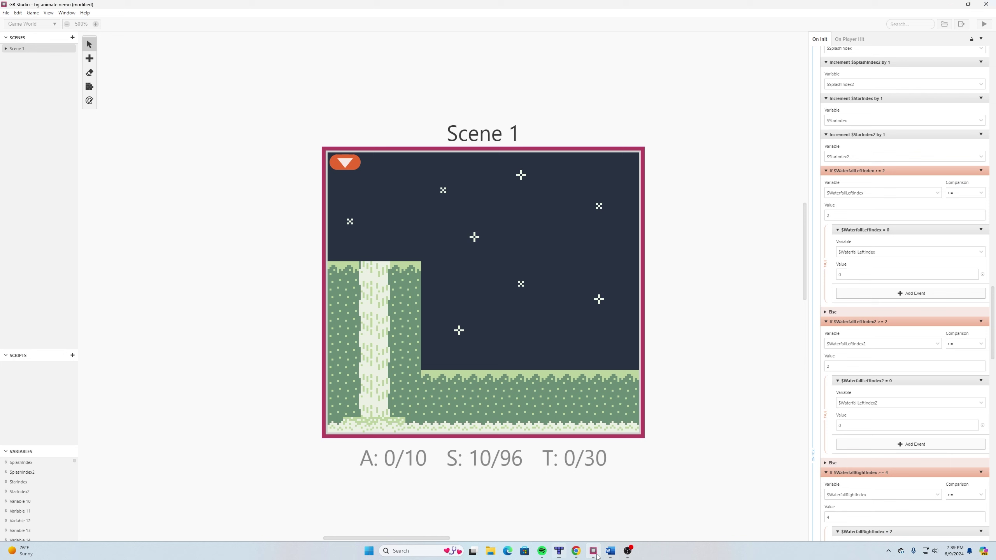
left_click(593, 551)
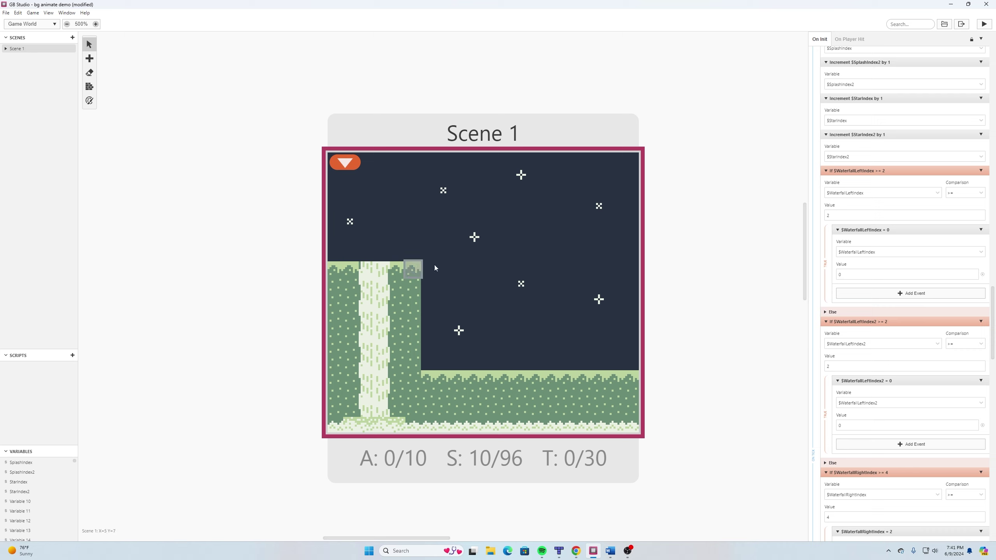
Step: Go back over the starting index values at the beginning of the On Init script, down to the Timer 1 event
scroll(909, 256, "up", 15)
scroll(909, 256, "up", 15)
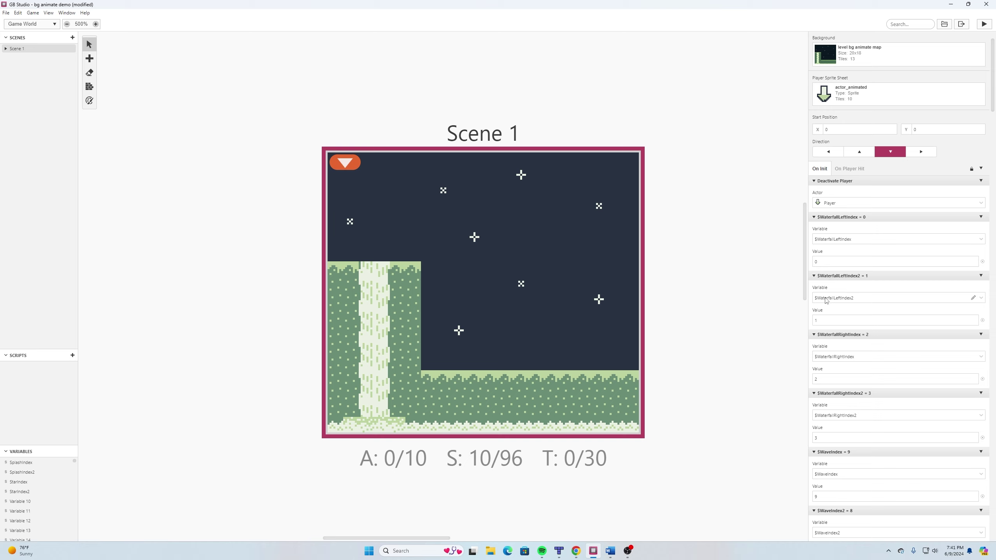
scroll(827, 298, "down", 9)
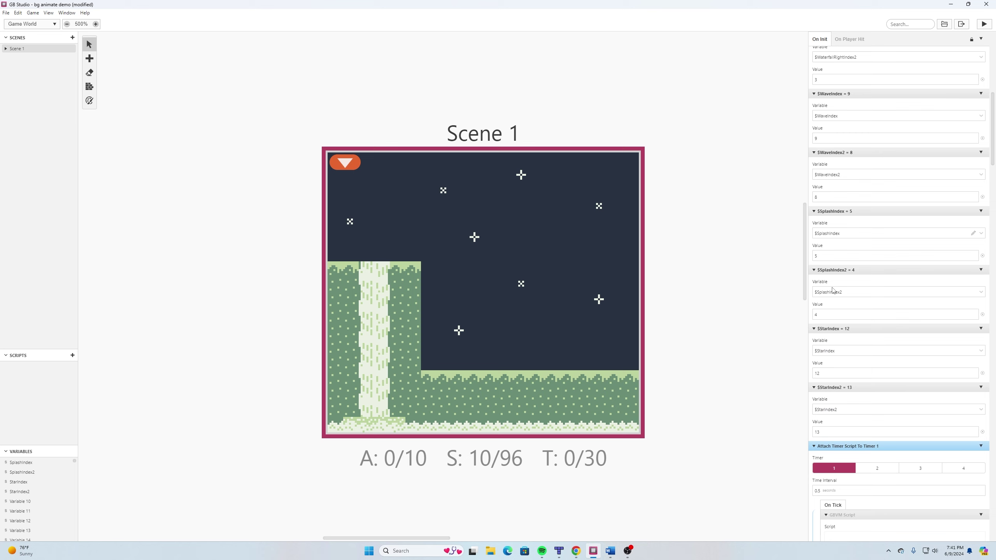
scroll(832, 290, "down", 3)
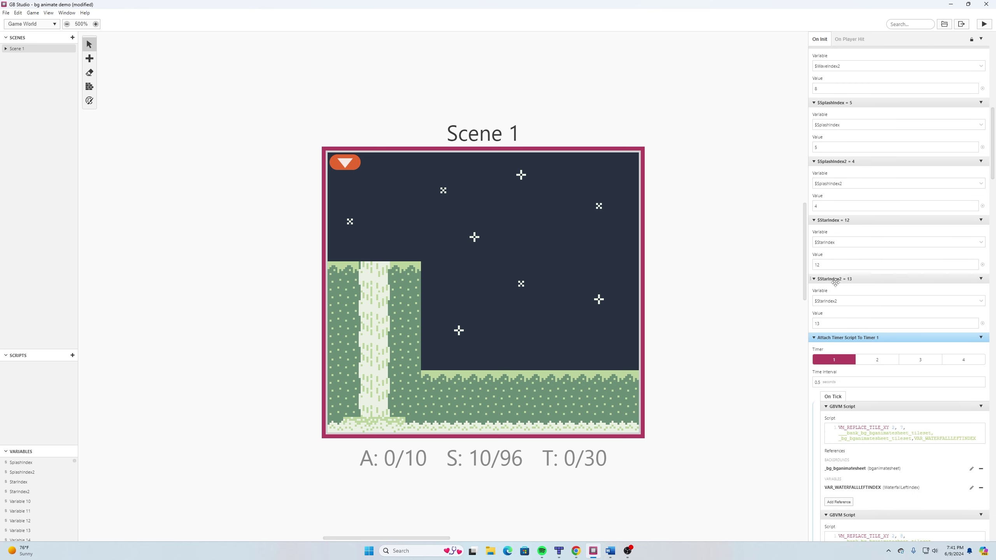
scroll(835, 281, "up", 10)
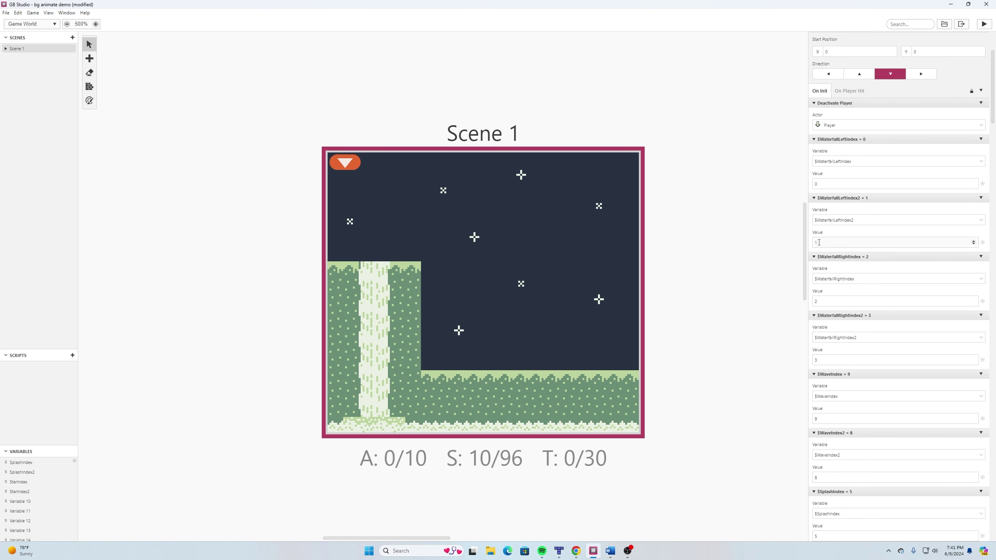
scroll(824, 240, "down", 4)
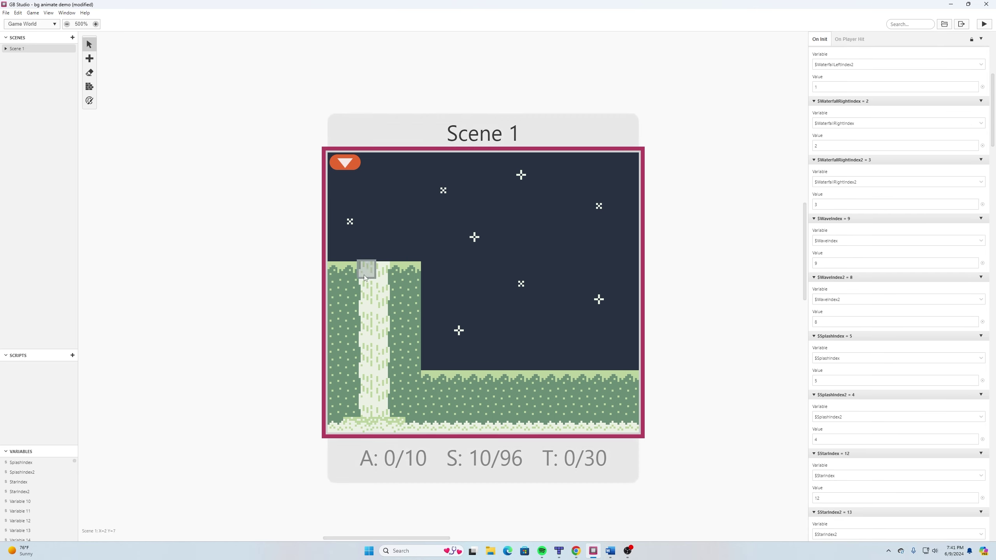
scroll(938, 287, "down", 8)
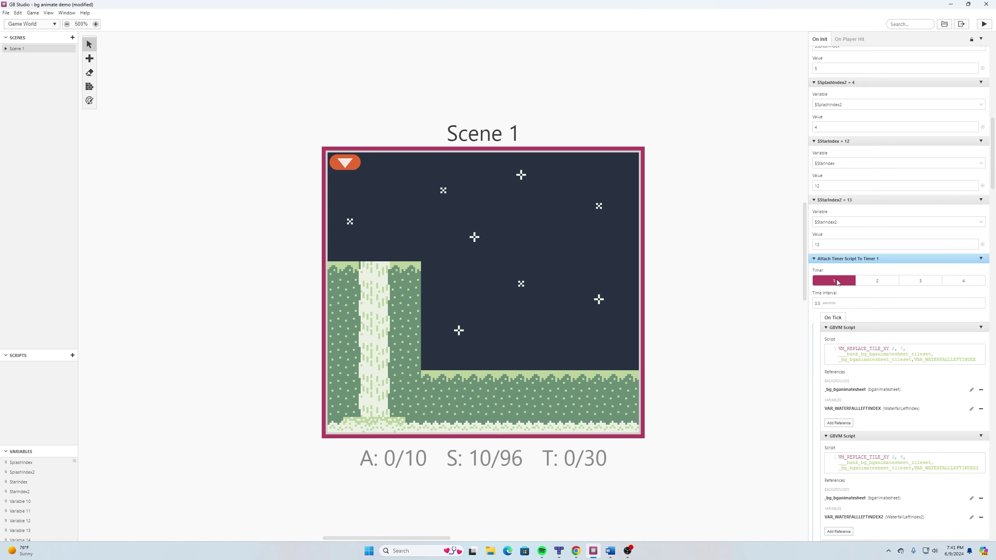
Step: Examine Timer 1's On Tick sequence: the GBVM scripts with their references, the index increments, and the If conditions resetting the waterfall indexes
scroll(903, 301, "down", 4)
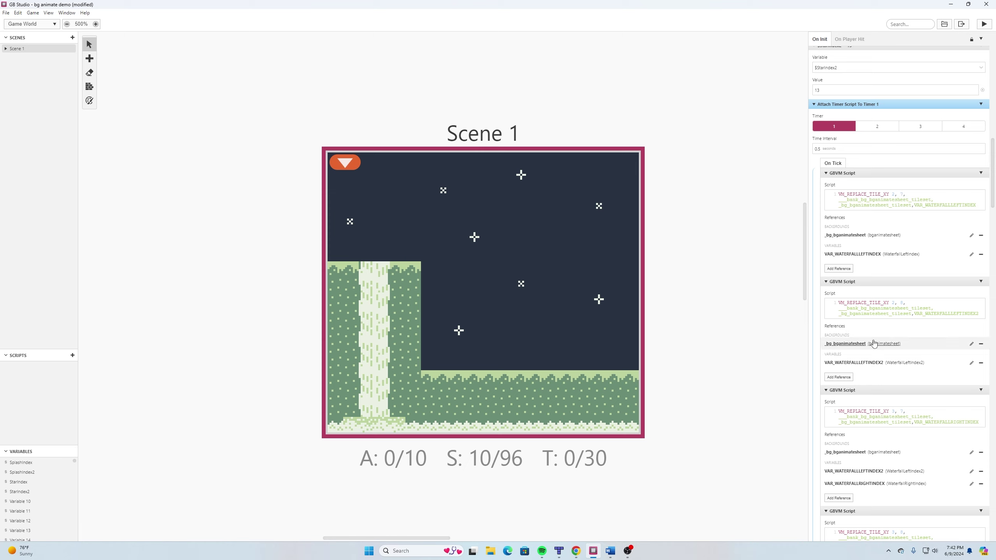
mouse_move(853, 344)
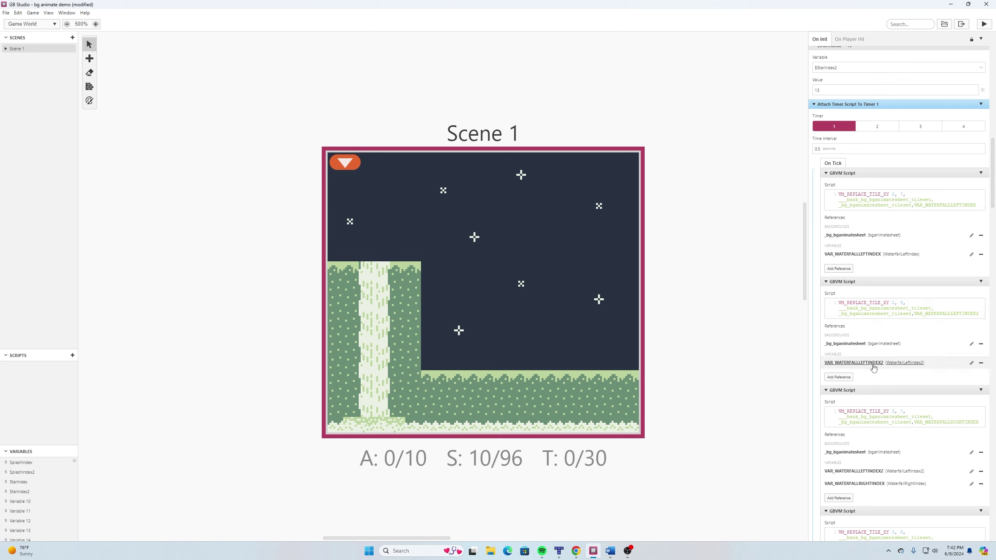
scroll(880, 365, "down", 10)
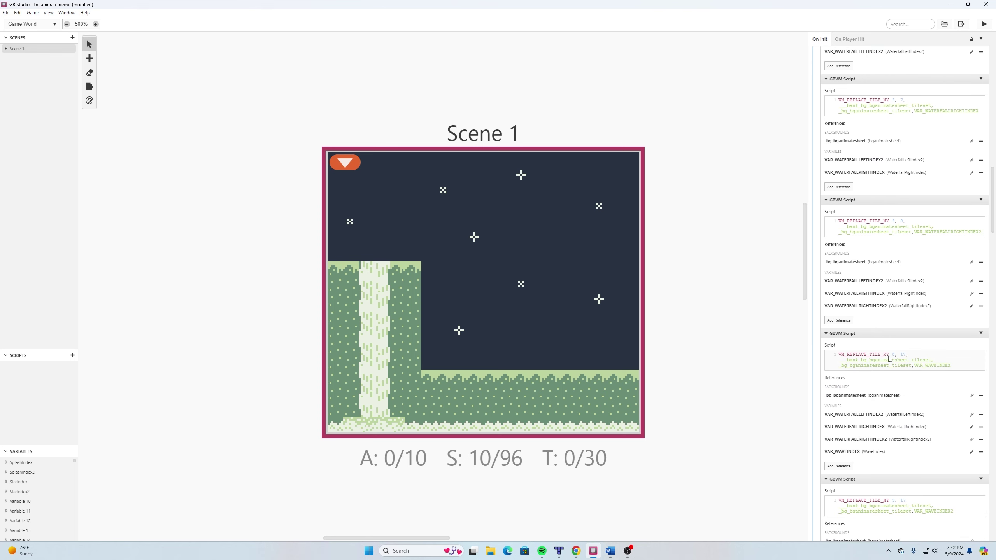
scroll(890, 359, "down", 14)
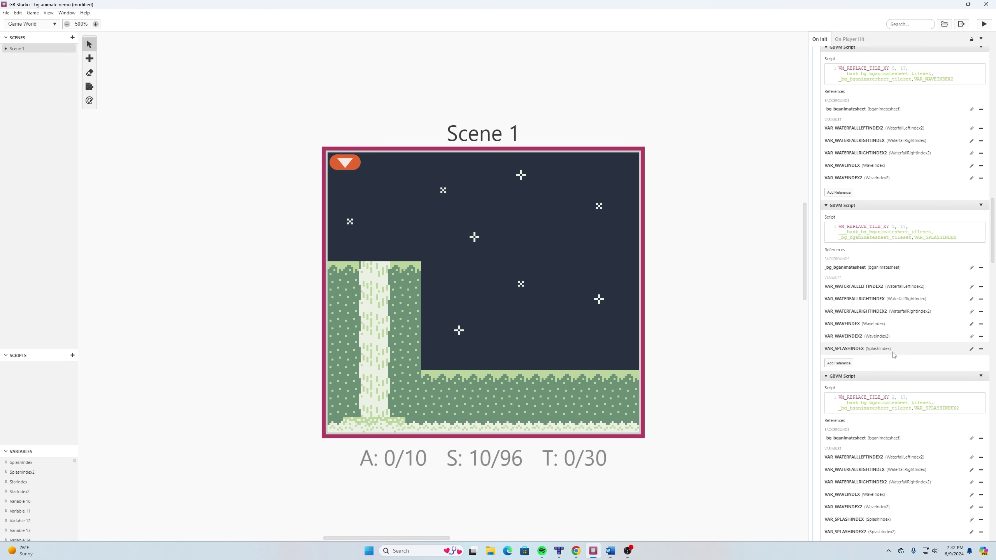
scroll(894, 352, "down", 12)
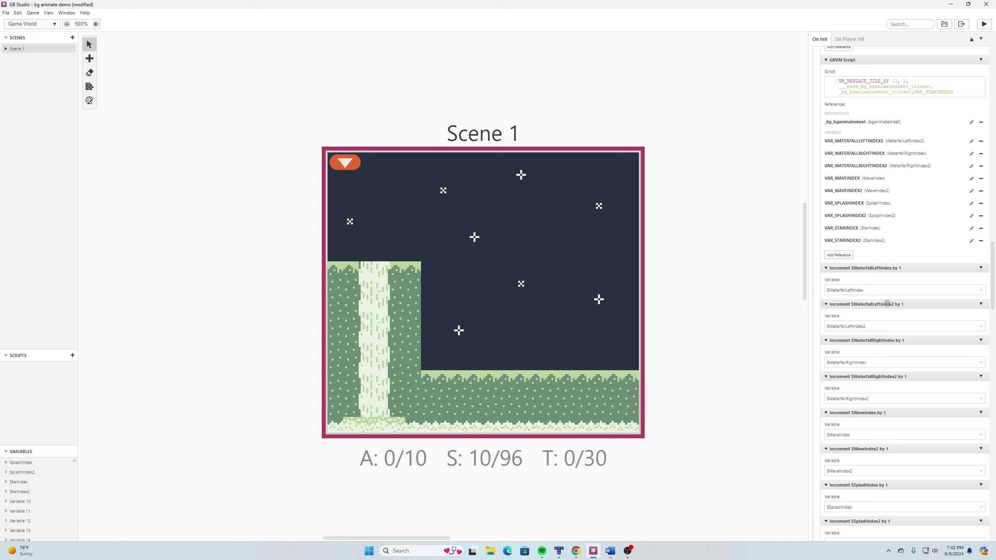
scroll(888, 305, "down", 10)
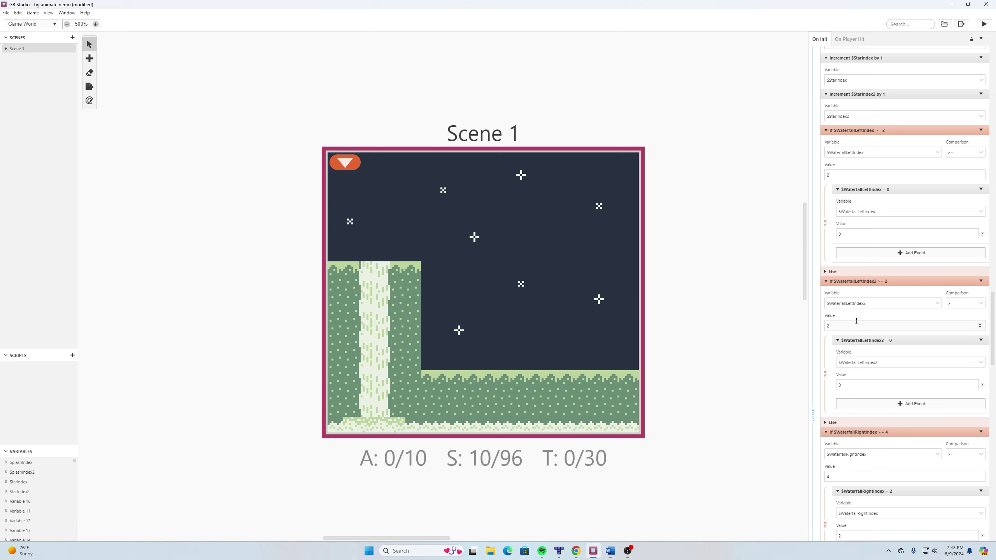
Step: Go back to the first On Init variables, check the bganimate tileset in Tiled, and return to GB Studio
left_click_drag(993, 326, 994, 71)
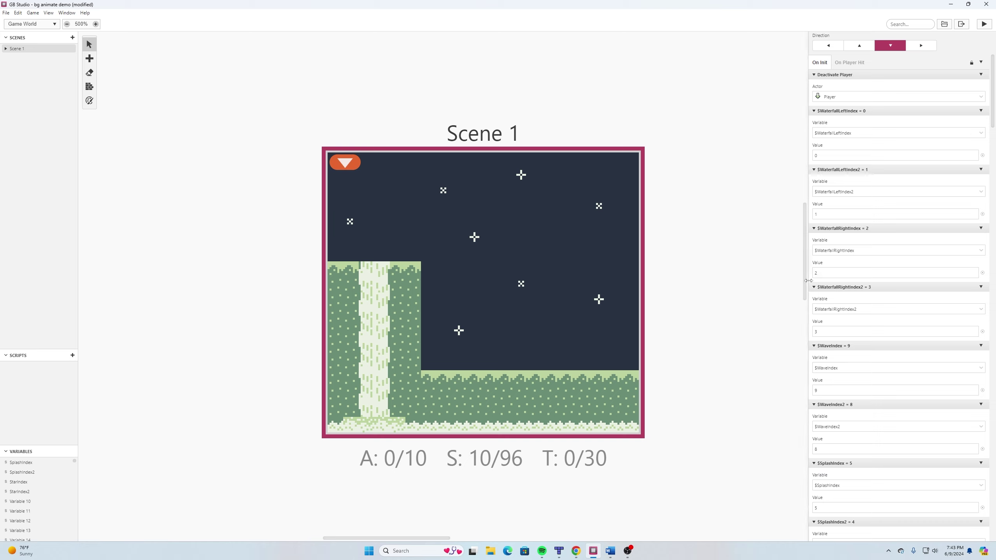
left_click(559, 553)
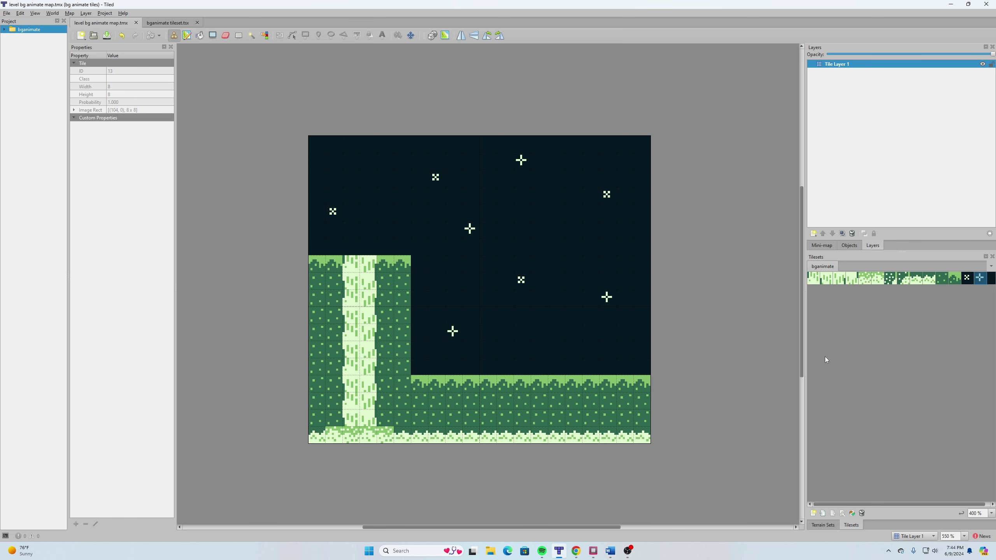
left_click(594, 554)
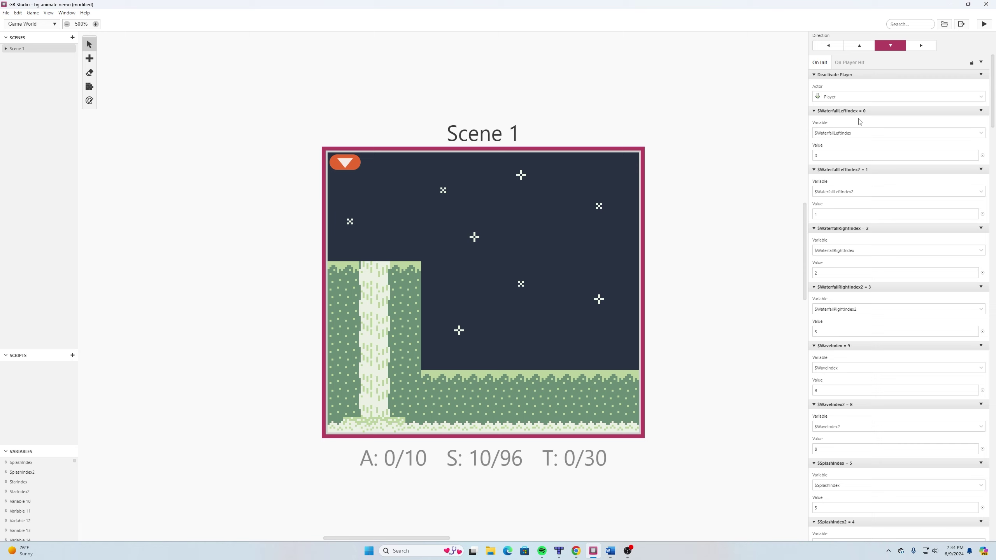
Step: Compare the starting values of the waterfall, wave, splash and star indexes with their tiles in Scene 1
scroll(851, 233, "down", 1)
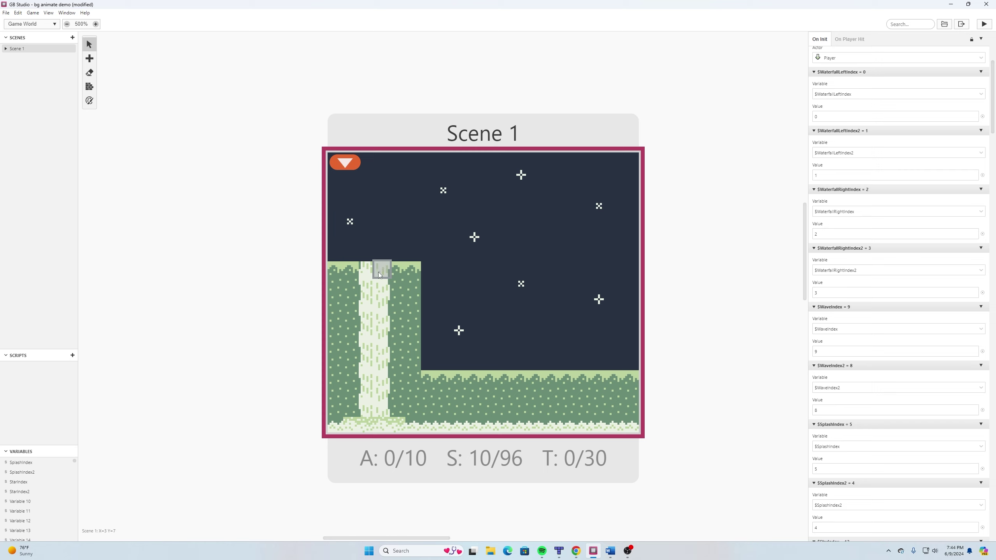
scroll(923, 218, "down", 3)
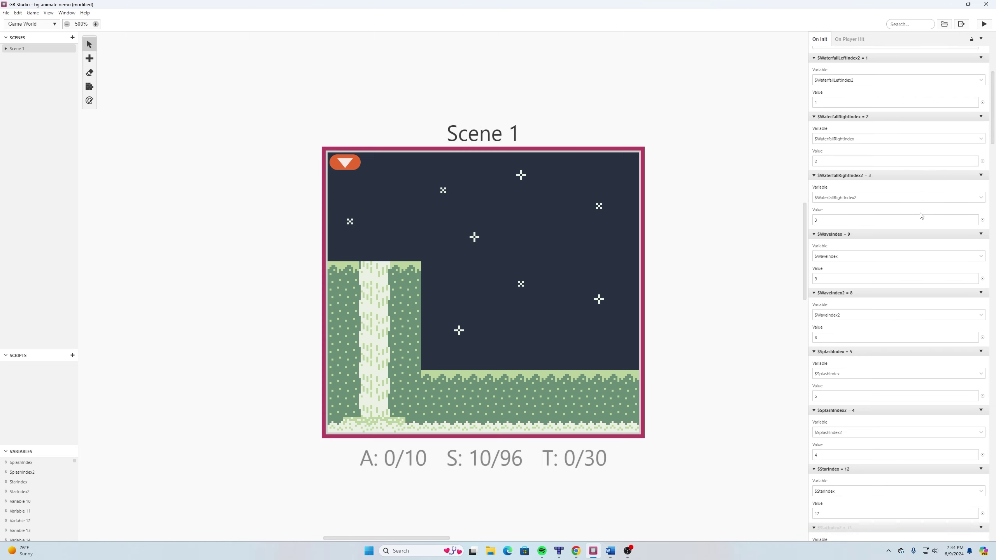
scroll(922, 214, "down", 1)
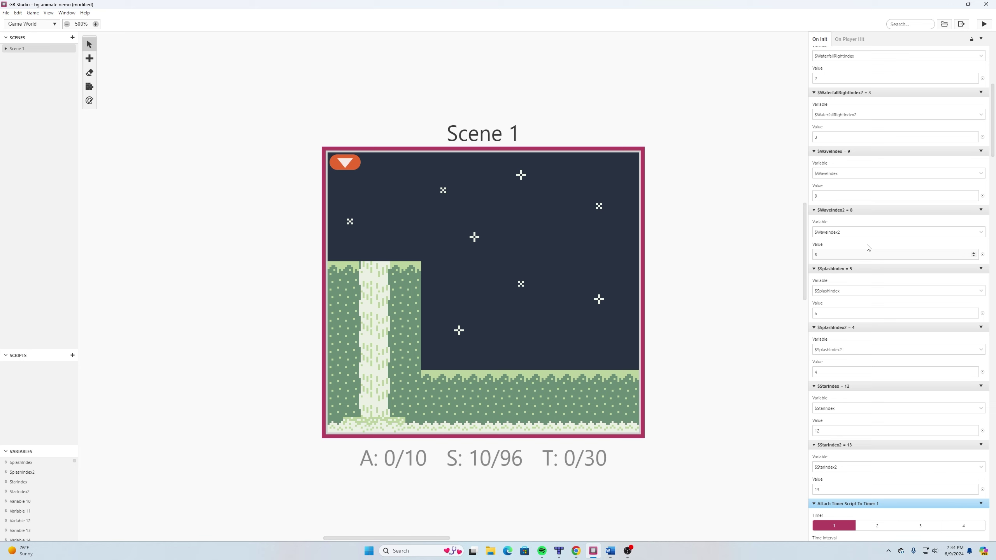
scroll(863, 184, "down", 2)
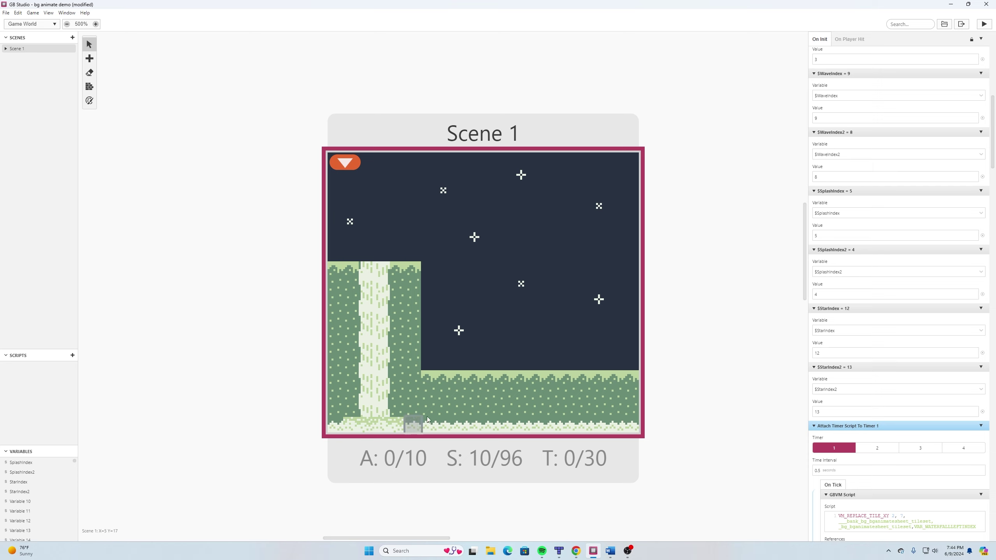
scroll(736, 296, "down", 1)
scroll(736, 296, "down", 1)
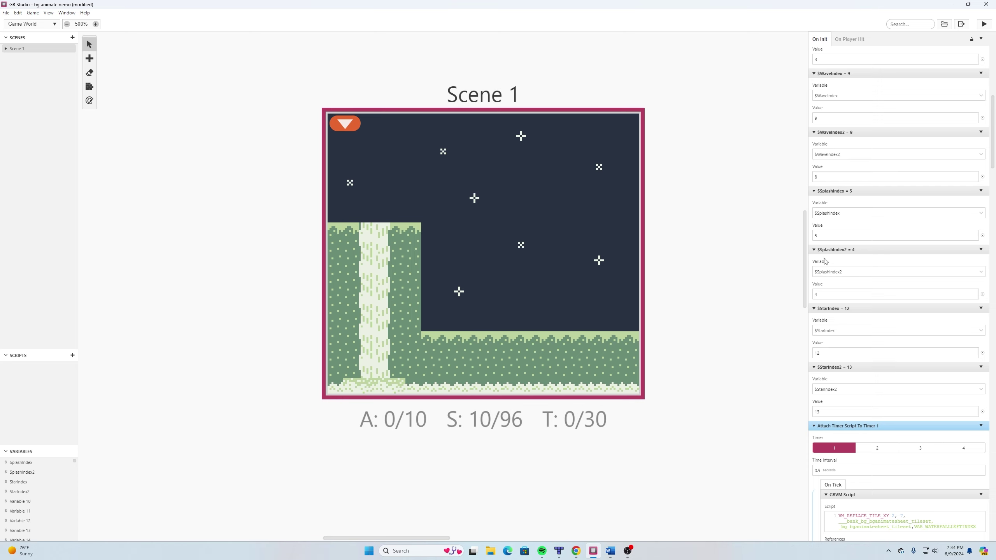
scroll(848, 244, "down", 2)
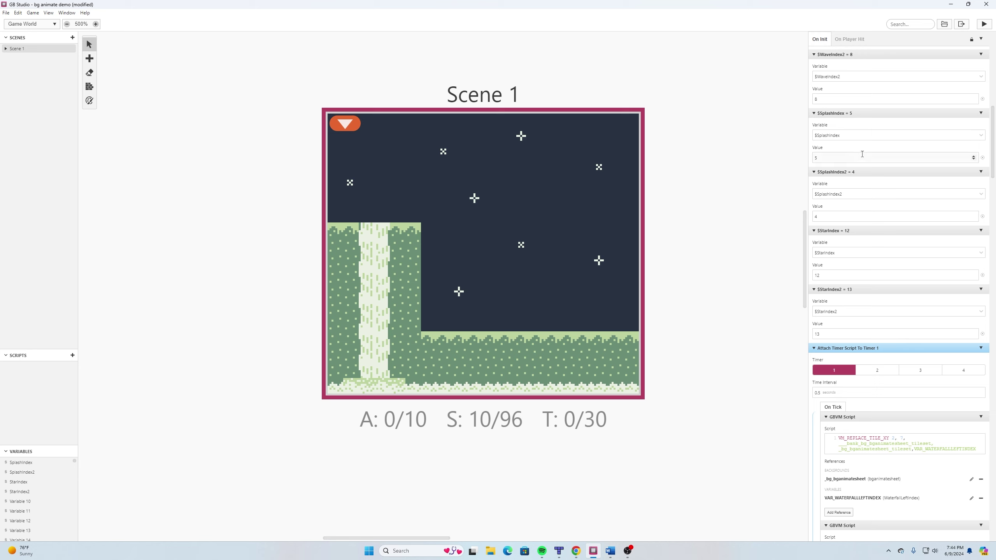
Step: Examine Timer 1's waterfall GBVM scripts and look at the event options of the WaterfallLeftIndex2 script, including Copy Event
scroll(867, 165, "down", 5)
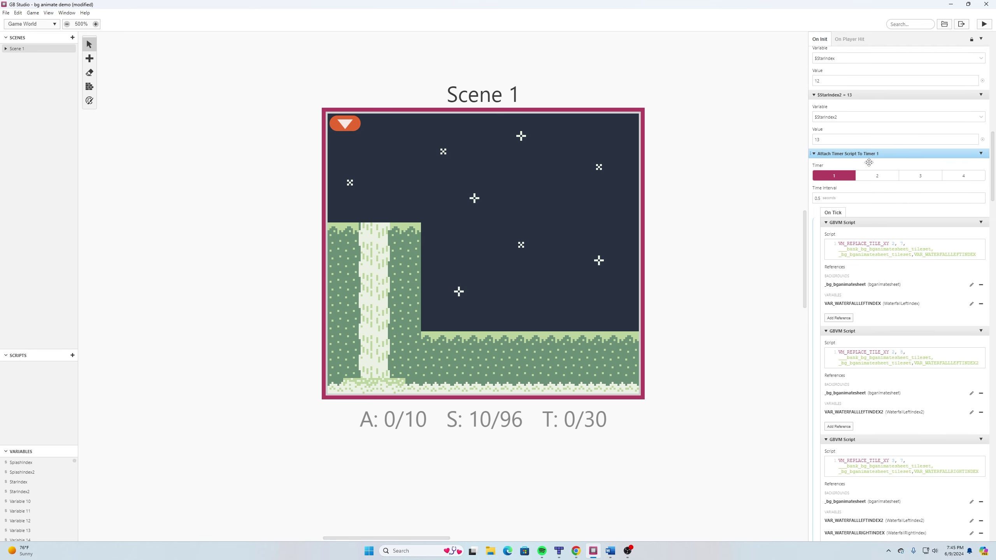
scroll(869, 162, "down", 4)
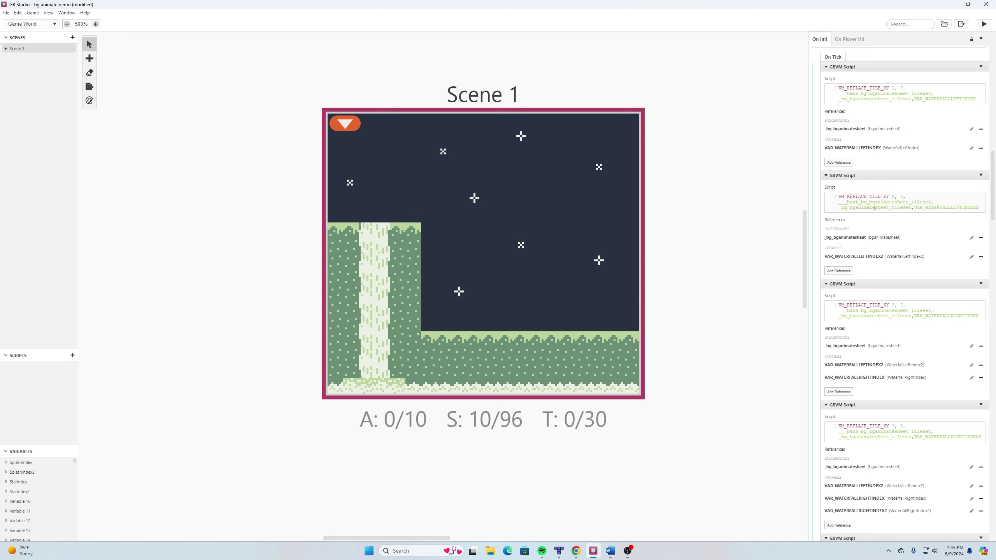
left_click(981, 175)
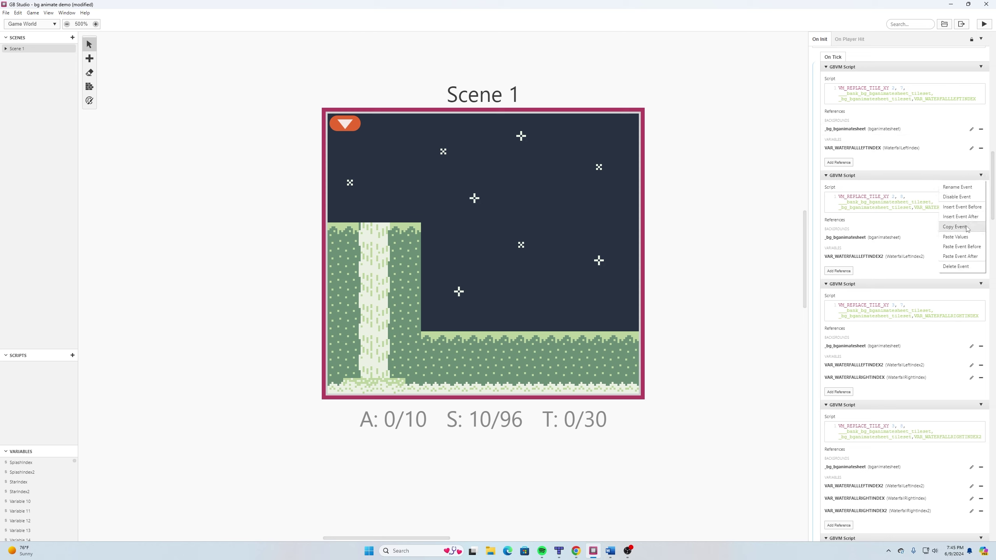
left_click(983, 179)
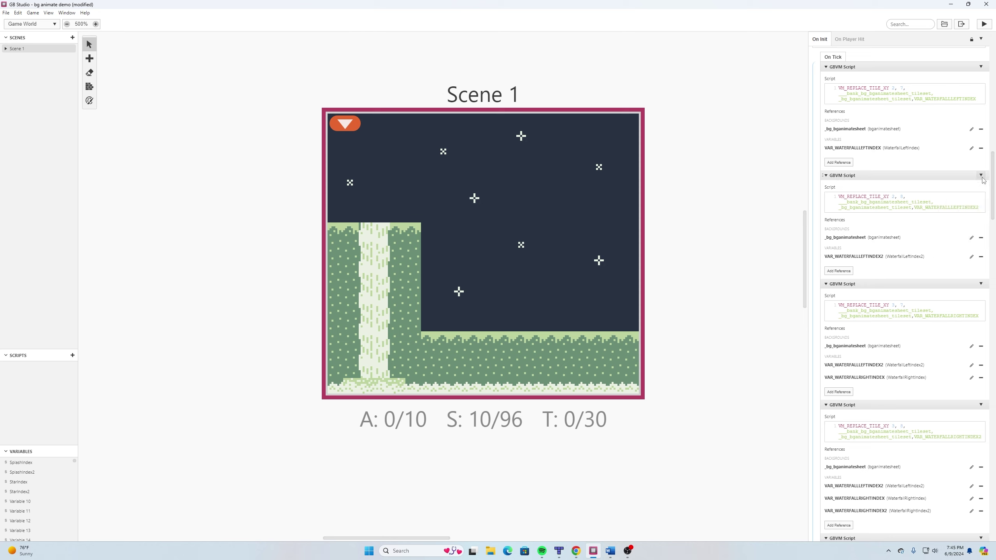
Step: Look at the WaterfallLeftIndex2 script's event options, then inspect the _bg_bganimatesheet reference in the WaterfallRightIndex2 script
left_click(983, 179)
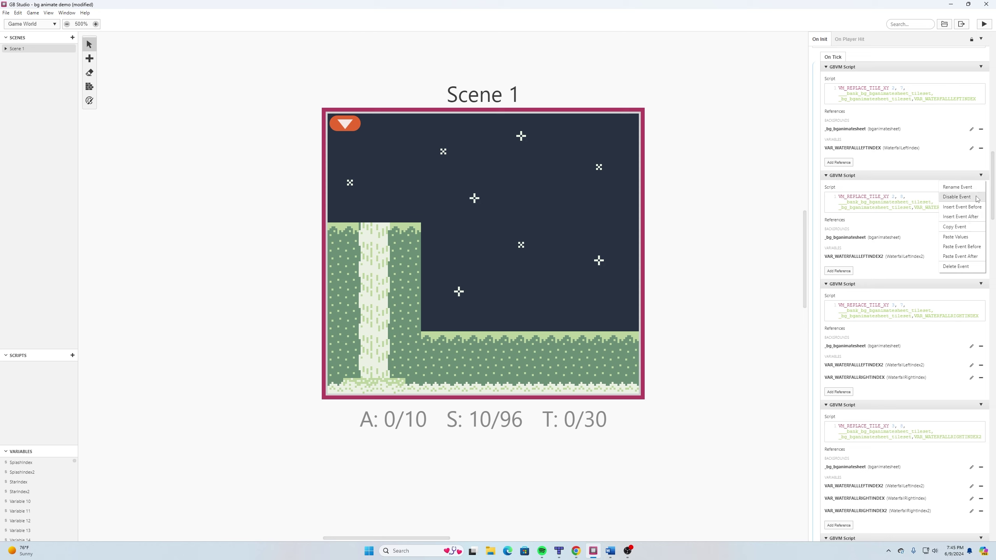
left_click(983, 179)
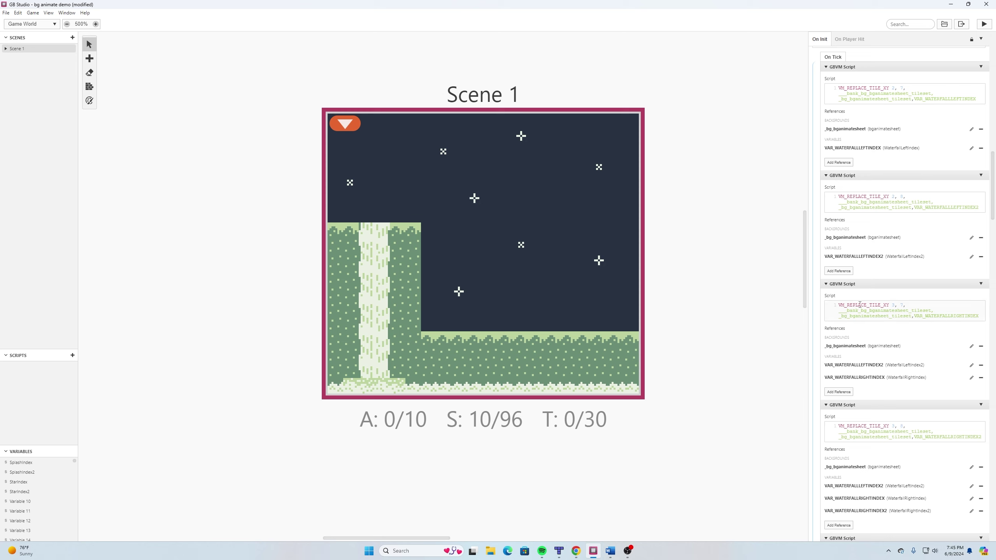
scroll(835, 391, "down", 3)
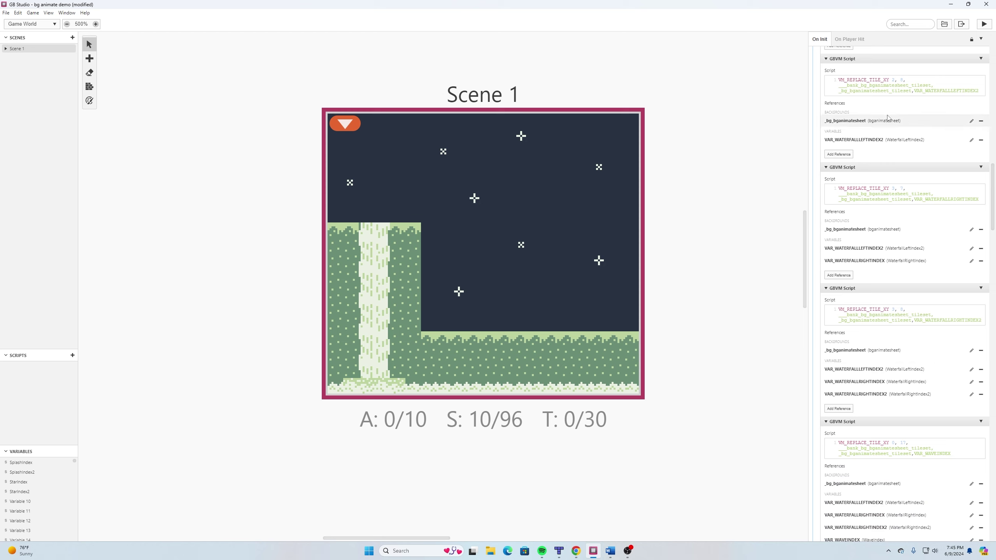
left_click(875, 122)
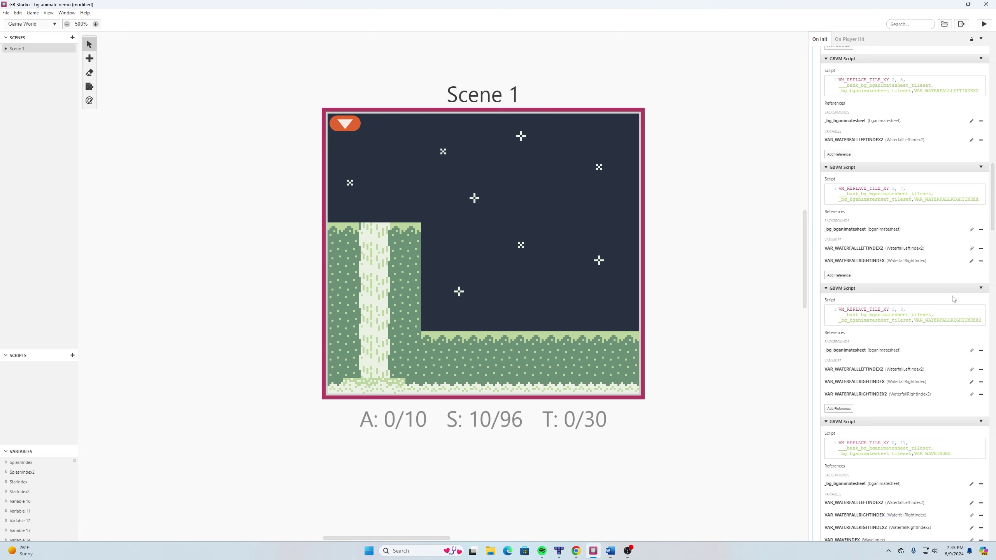
scroll(832, 323, "down", 2)
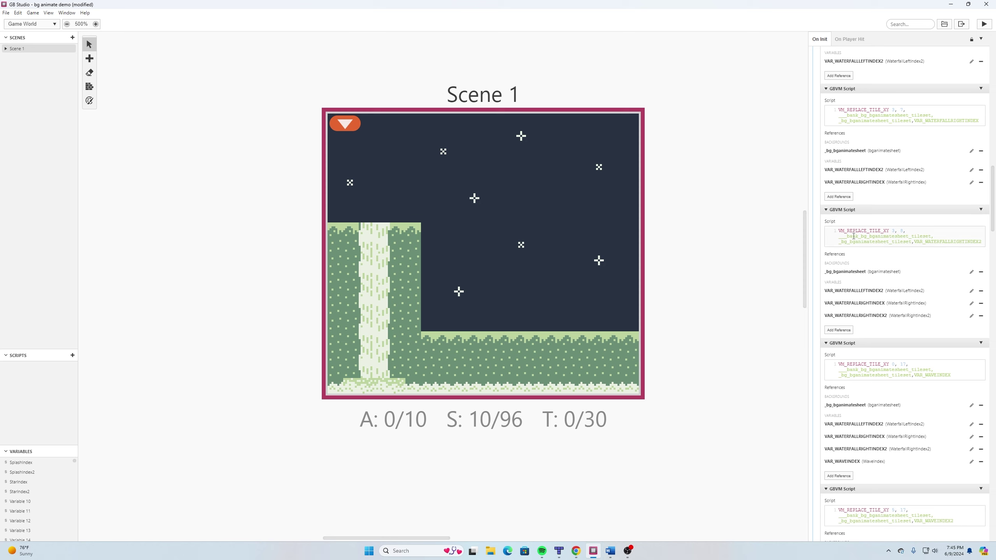
left_click(829, 275)
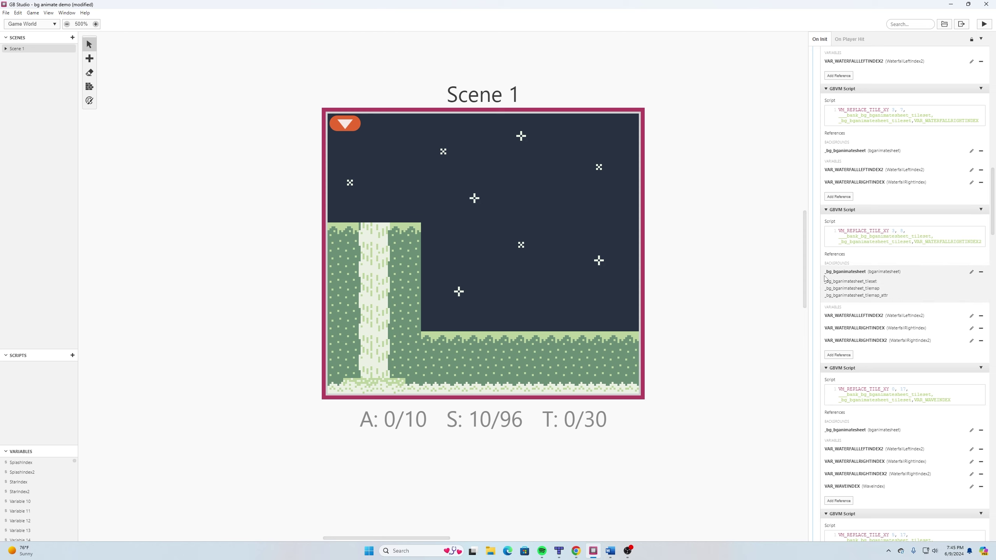
left_click(851, 274)
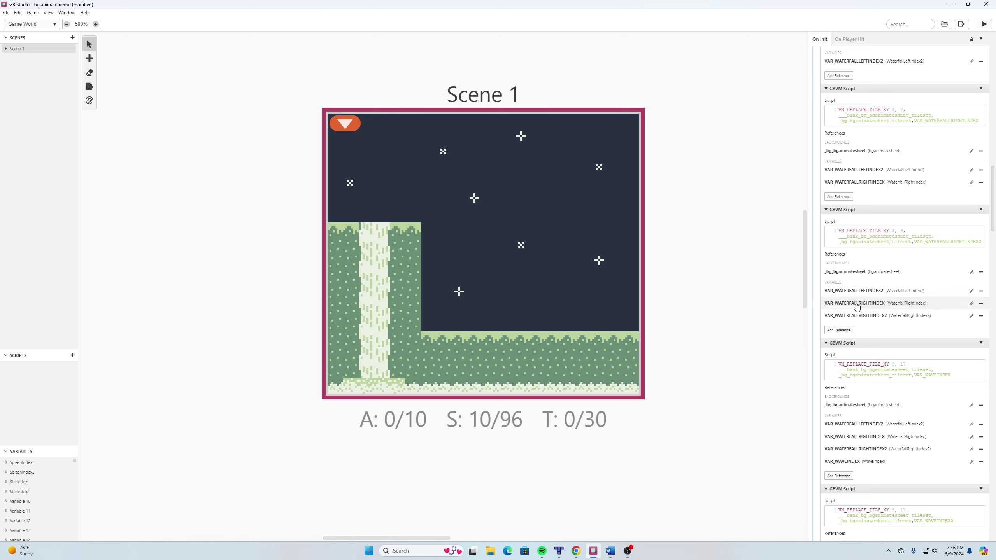
Step: Examine the wave and splash GBVM scripts in Timer 1 with their background and variable references, and return to the waterfall scripts
scroll(865, 326, "down", 3)
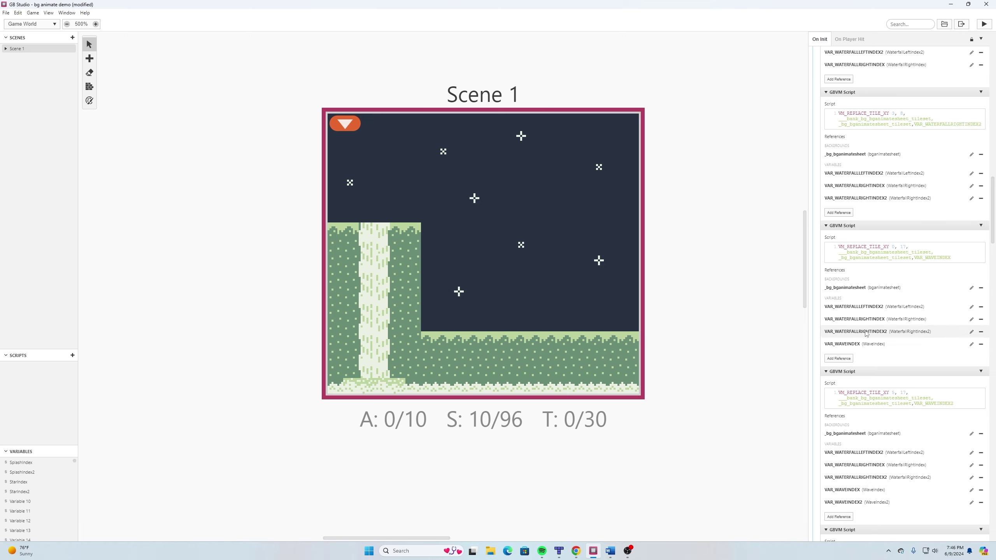
scroll(867, 353, "down", 4)
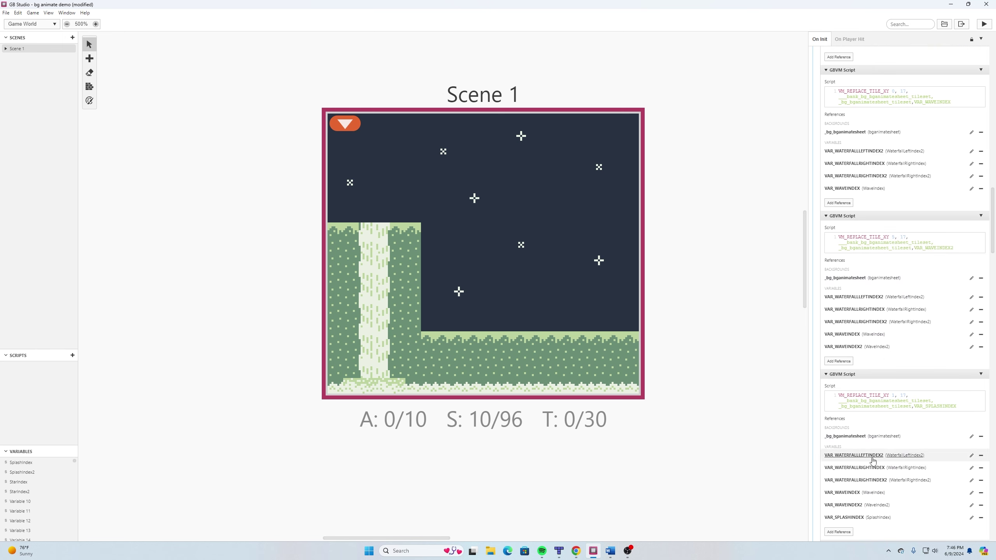
scroll(872, 461, "down", 3)
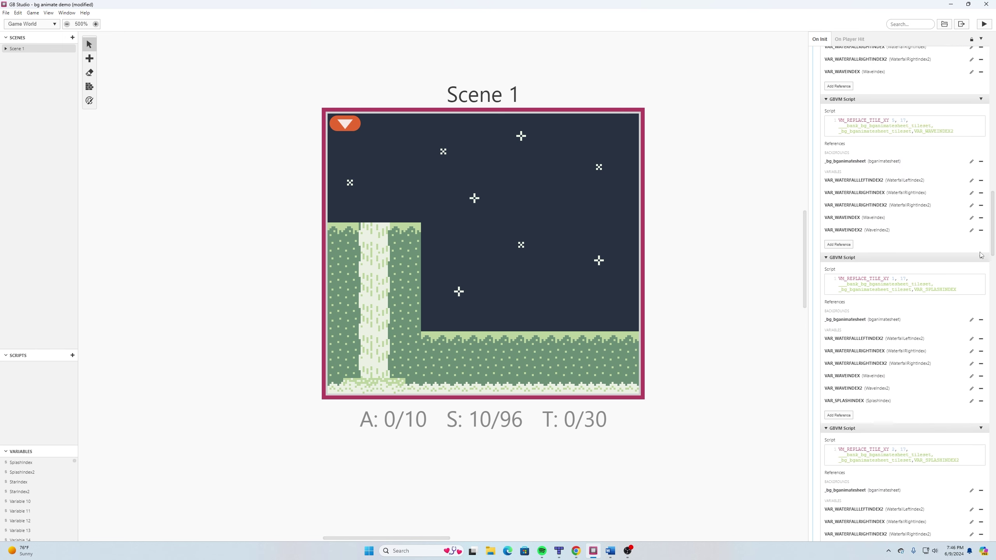
scroll(933, 287, "down", 4)
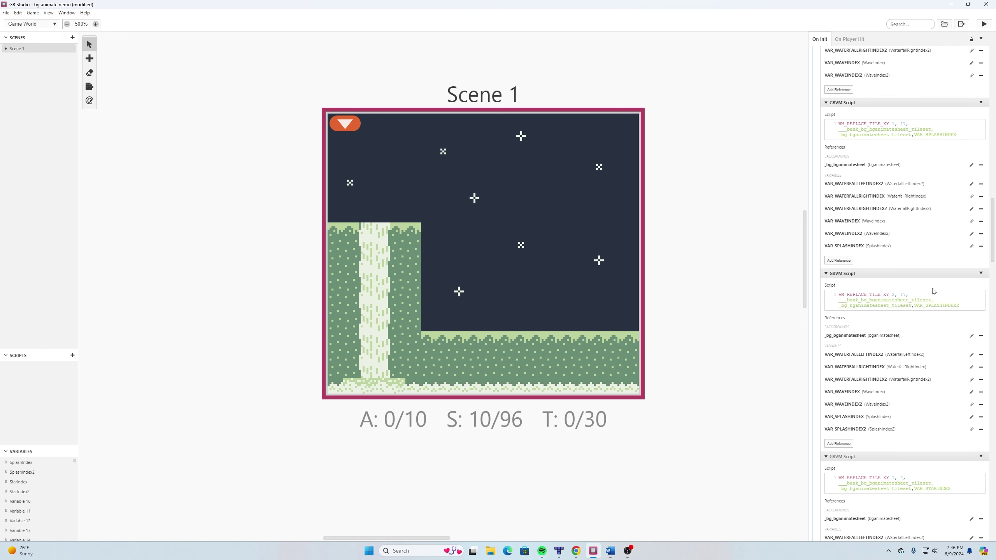
scroll(860, 173, "up", 8)
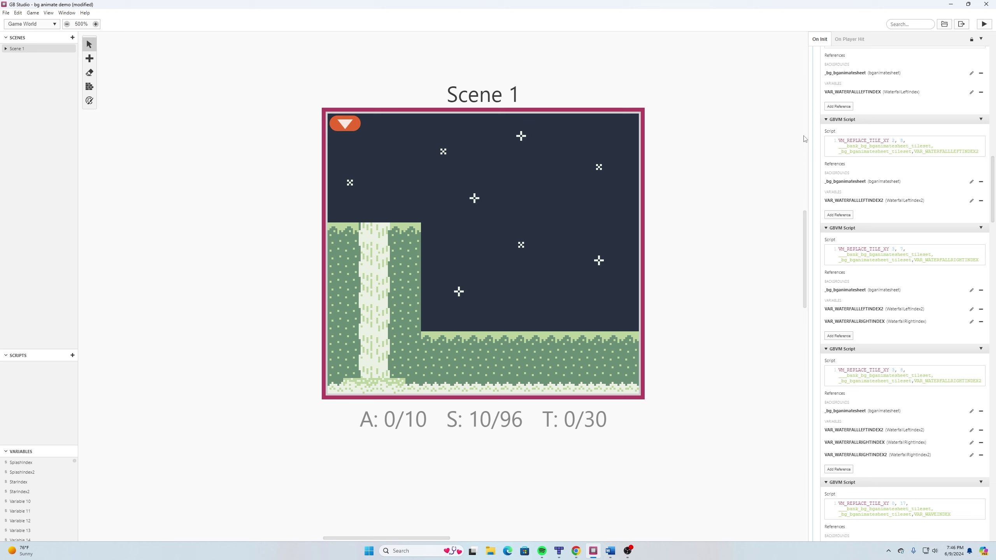
Step: Compare the VM_REPLACE_TILE_XY coordinates and index variables in Timer 1's scripts from the waterfall tiles through the star tiles
scroll(804, 139, "up", 1)
scroll(916, 232, "down", 7)
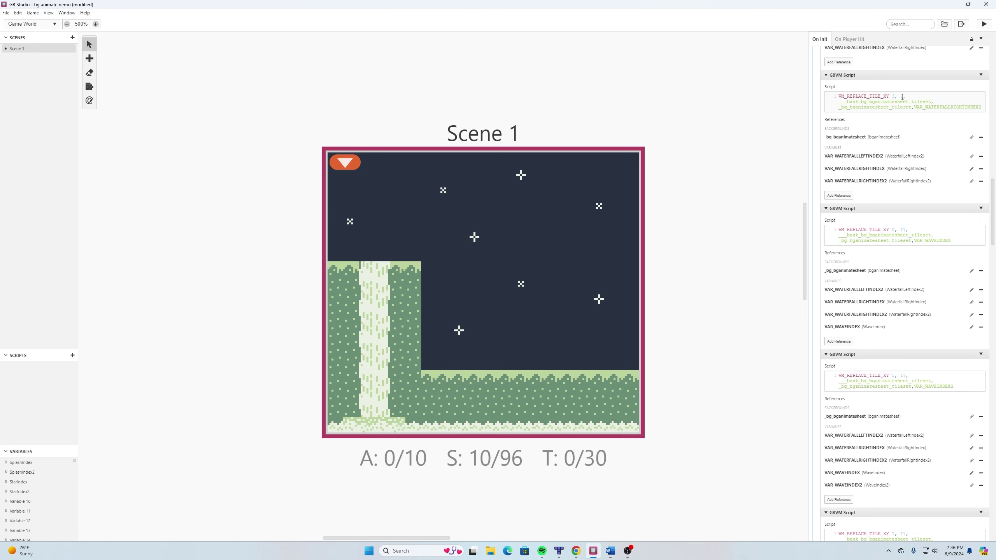
scroll(864, 372, "down", 7)
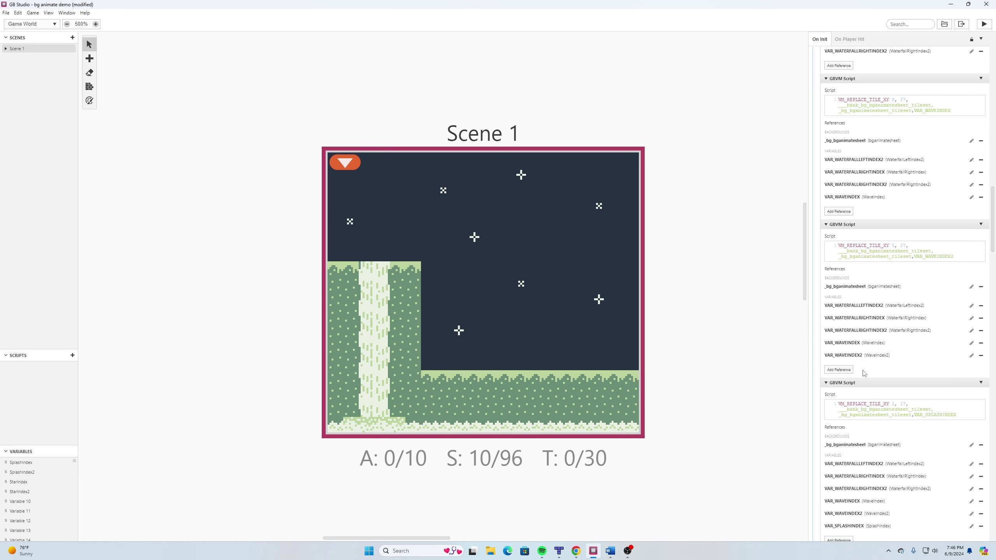
scroll(865, 372, "down", 5)
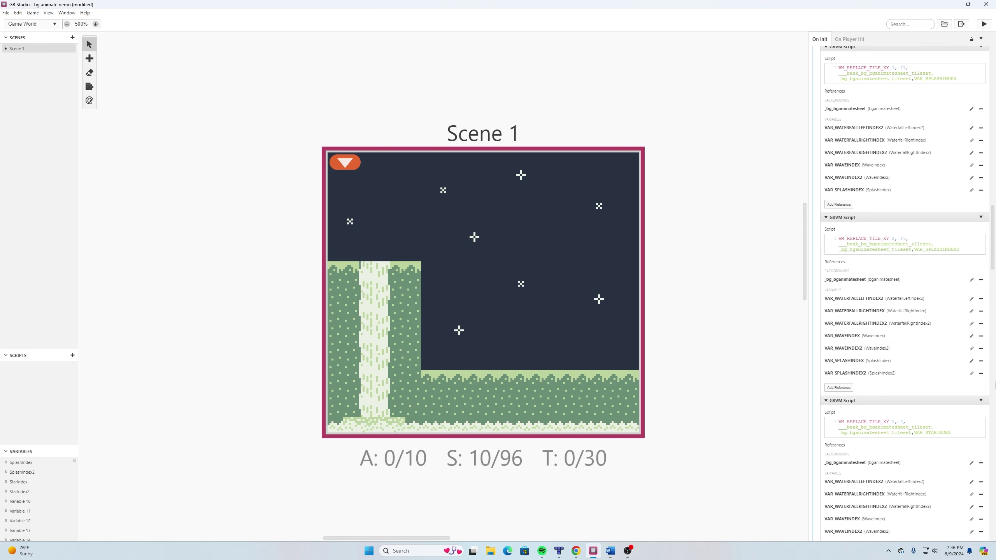
scroll(902, 372, "down", 8)
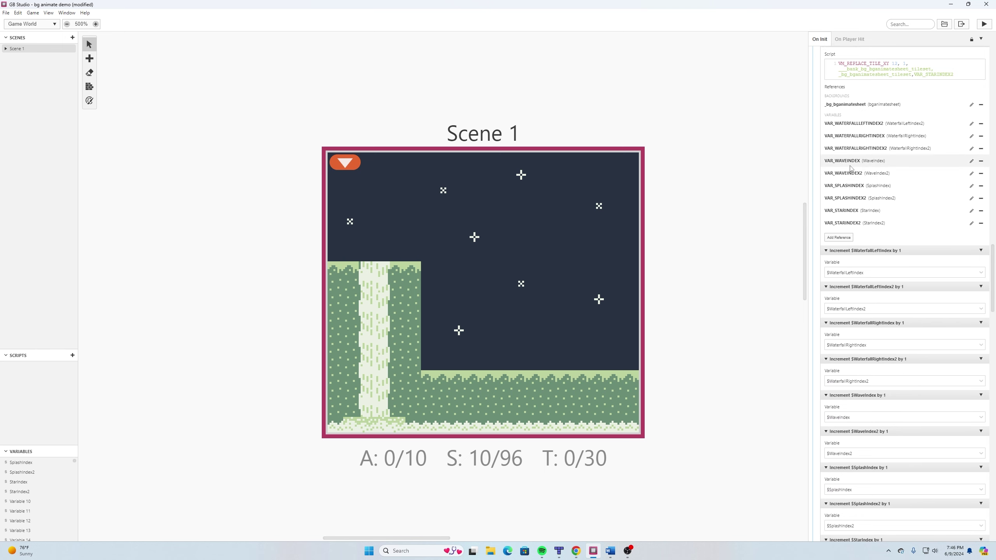
Step: Examine Timer 1's index increments and the If conditions that reset the waterfall indexes
scroll(858, 154, "down", 4)
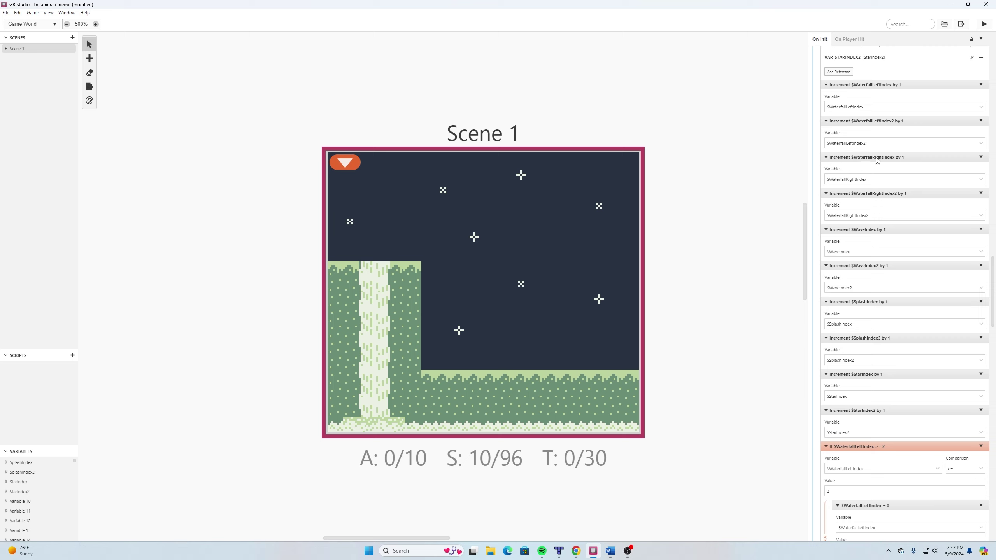
scroll(852, 441, "down", 6)
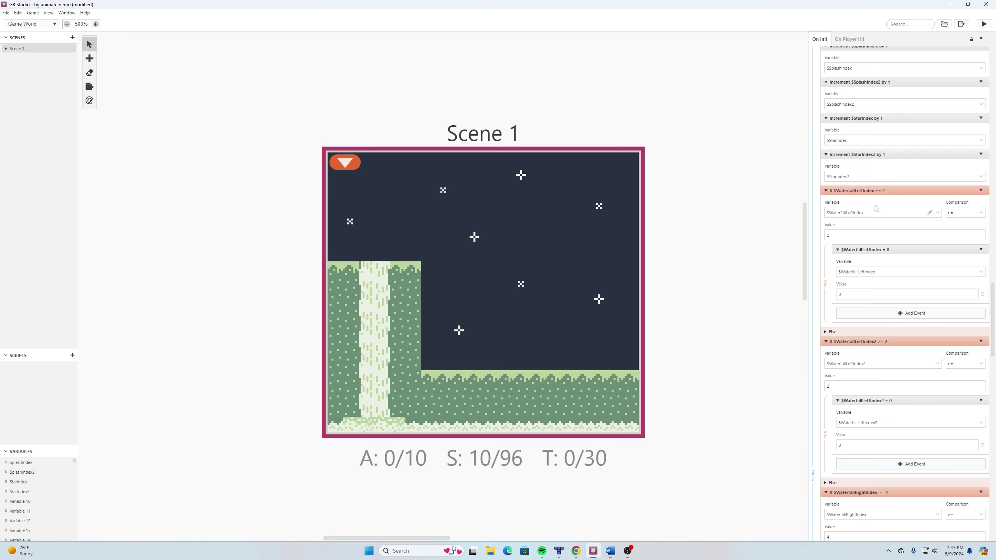
scroll(902, 354, "down", 5)
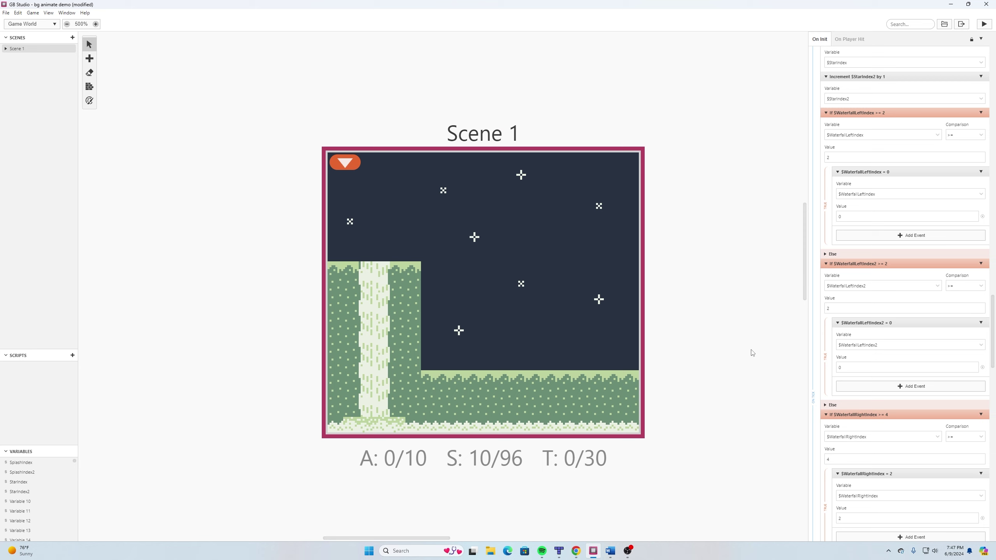
scroll(902, 331, "down", 6)
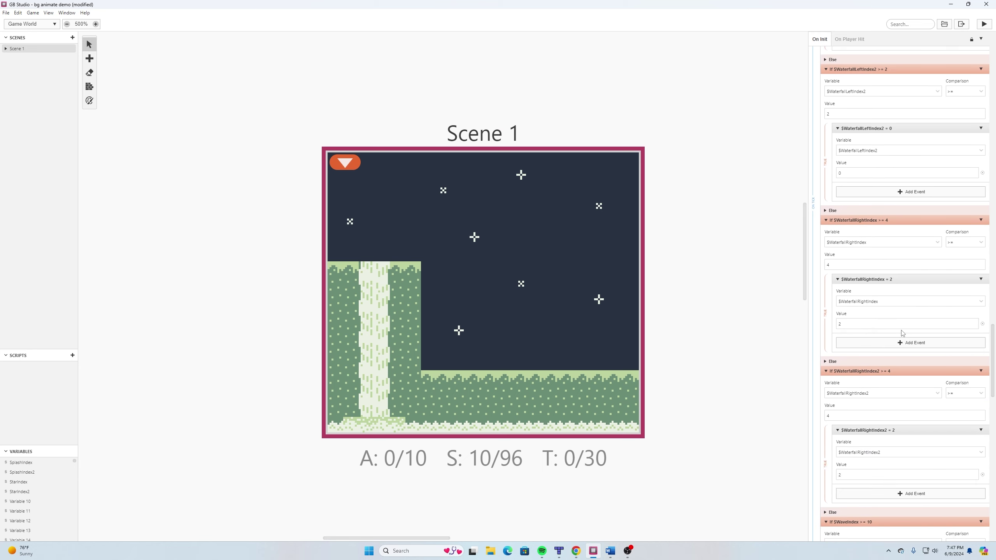
scroll(902, 332, "down", 4)
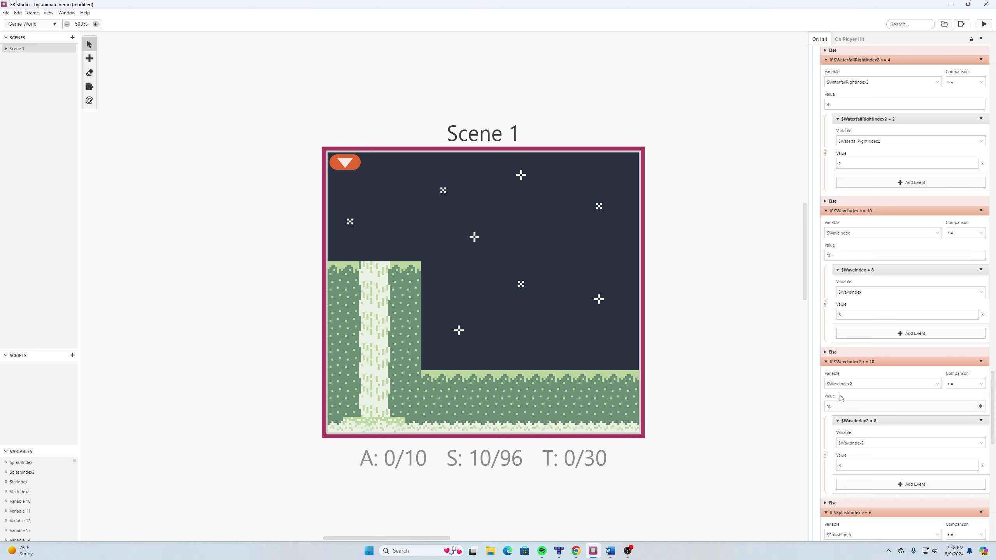
Step: Check the bganimate tileset in Tiled, return to GB Studio, and examine the If conditions resetting the wave, splash and star indexes
left_click(559, 551)
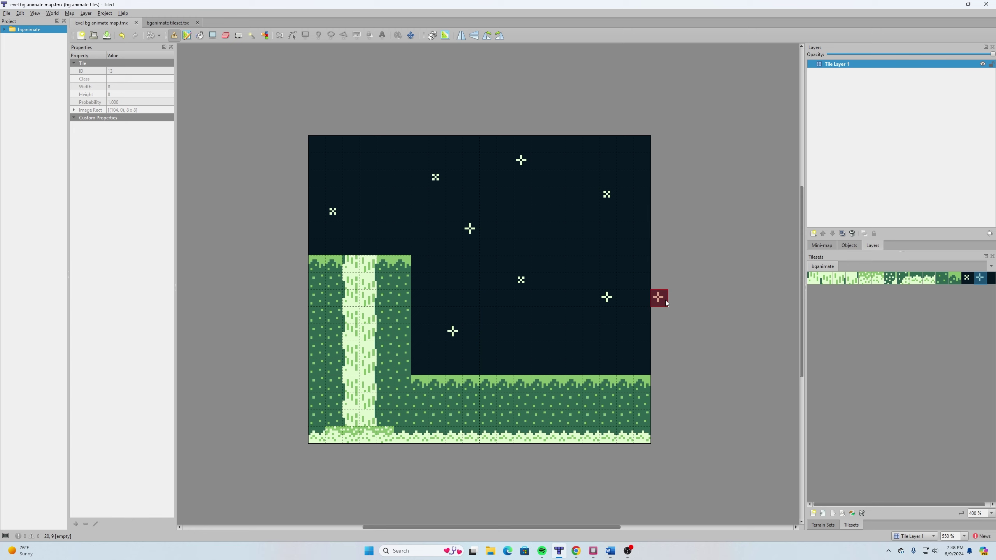
left_click(593, 552)
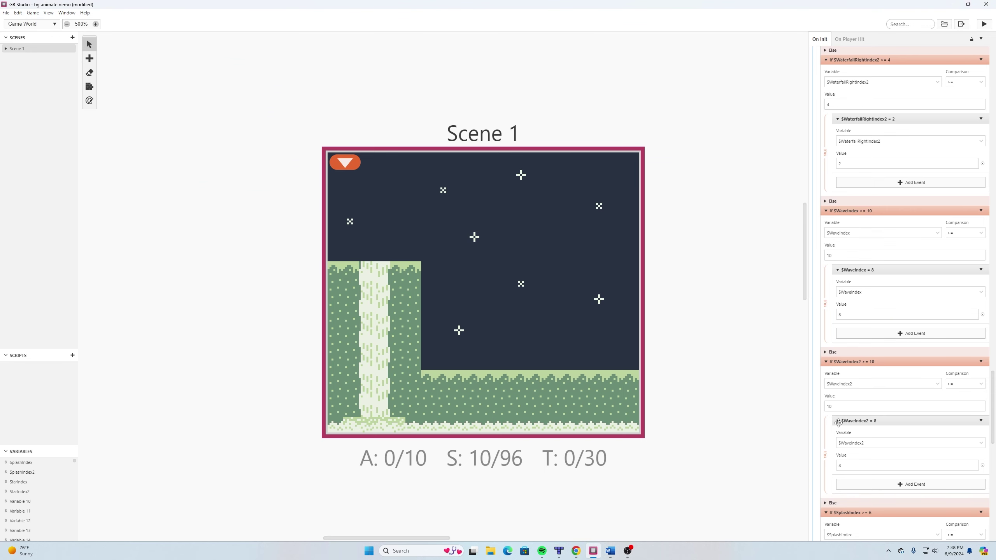
scroll(876, 344, "down", 5)
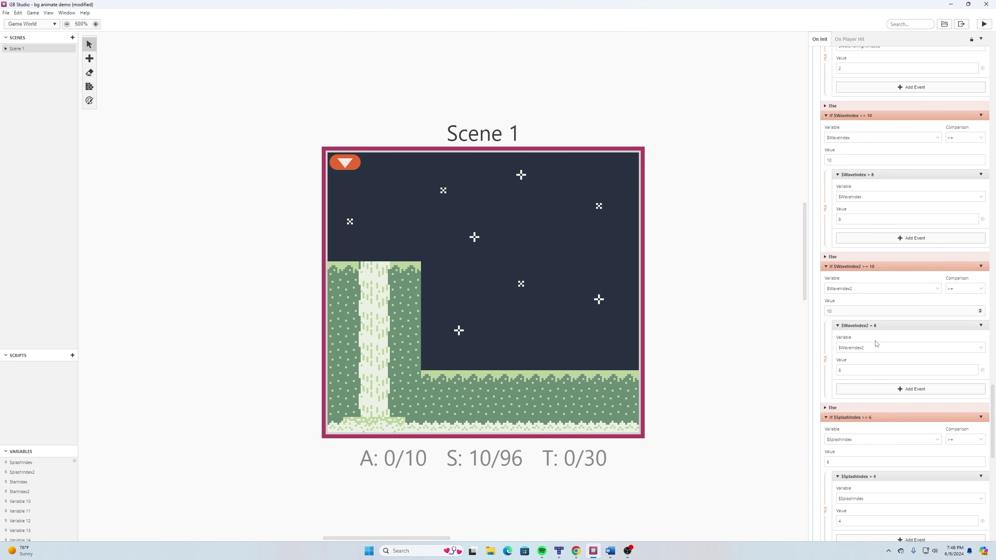
scroll(877, 270, "down", 2)
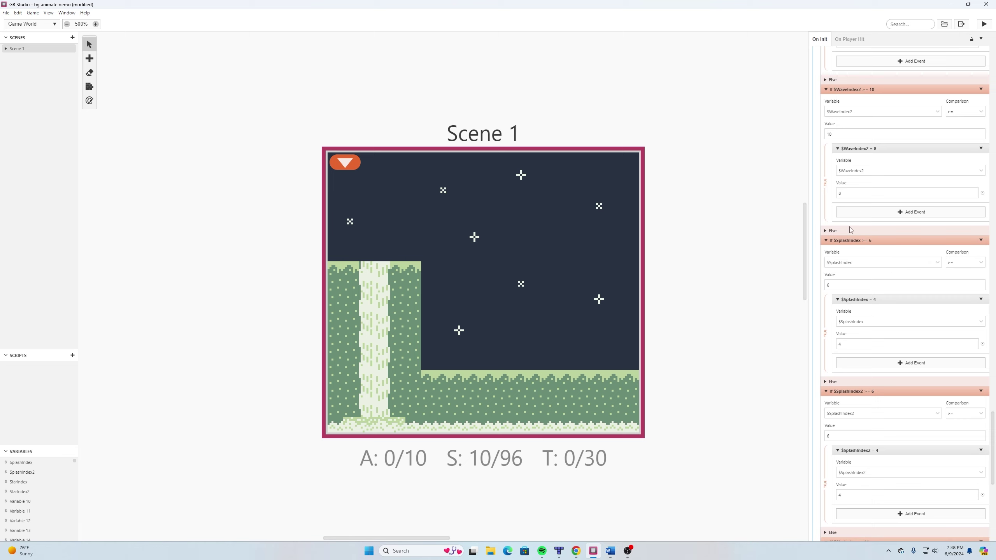
scroll(869, 312, "down", 1)
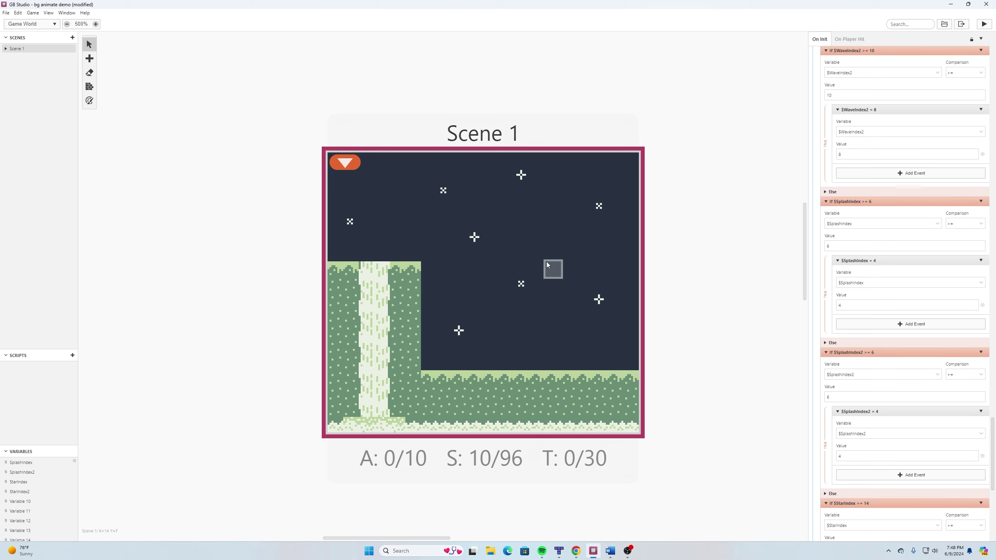
scroll(852, 301, "down", 2)
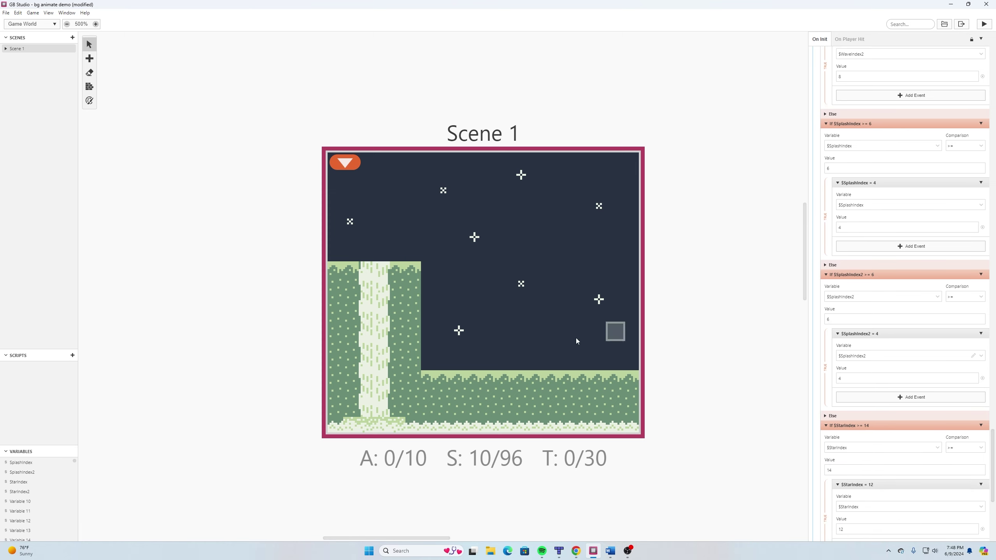
scroll(853, 380, "down", 2)
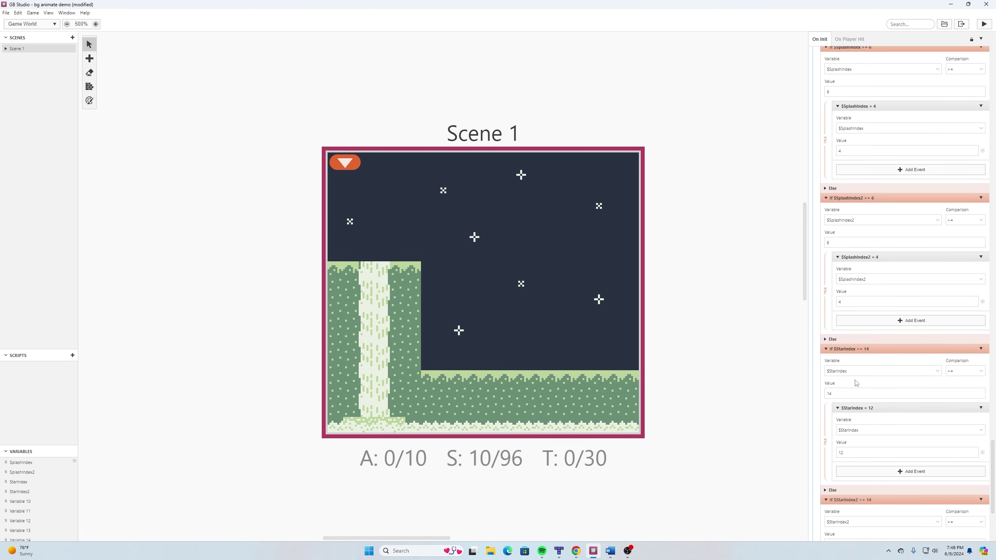
scroll(875, 369, "down", 3)
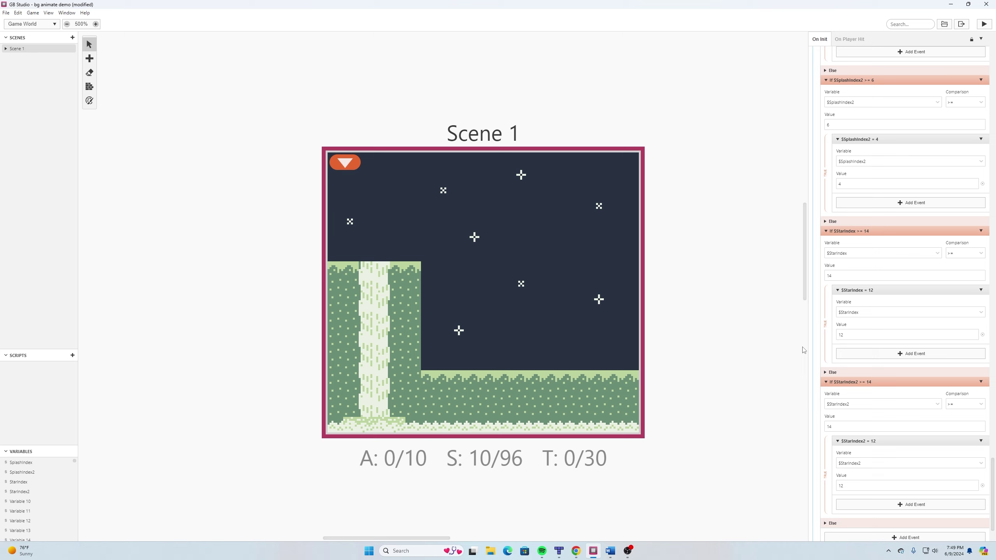
scroll(834, 378, "down", 2)
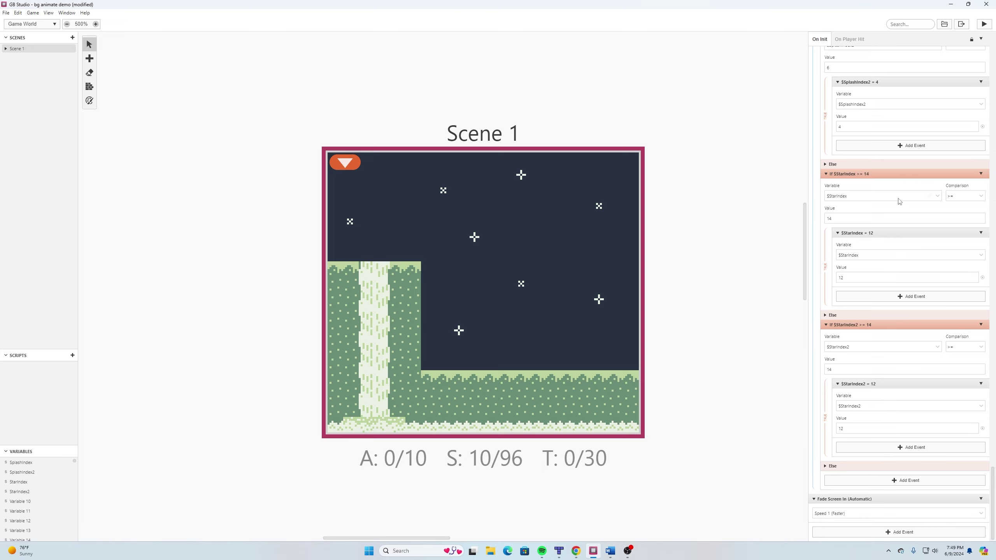
Step: Go back to the start of the On Init script and review the starting values of the index variables
scroll(893, 231, "up", 8)
scroll(902, 233, "up", 10)
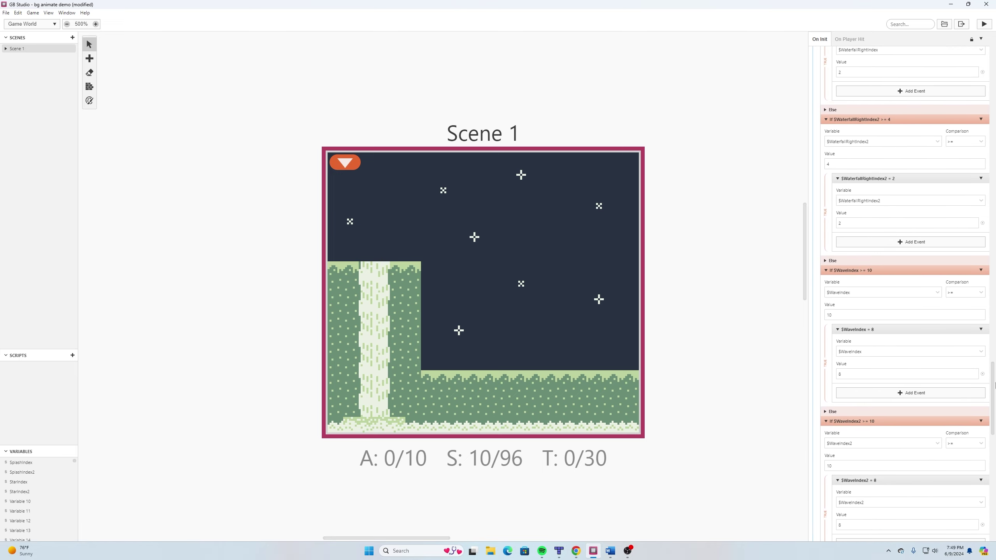
left_click_drag(994, 391, 995, 79)
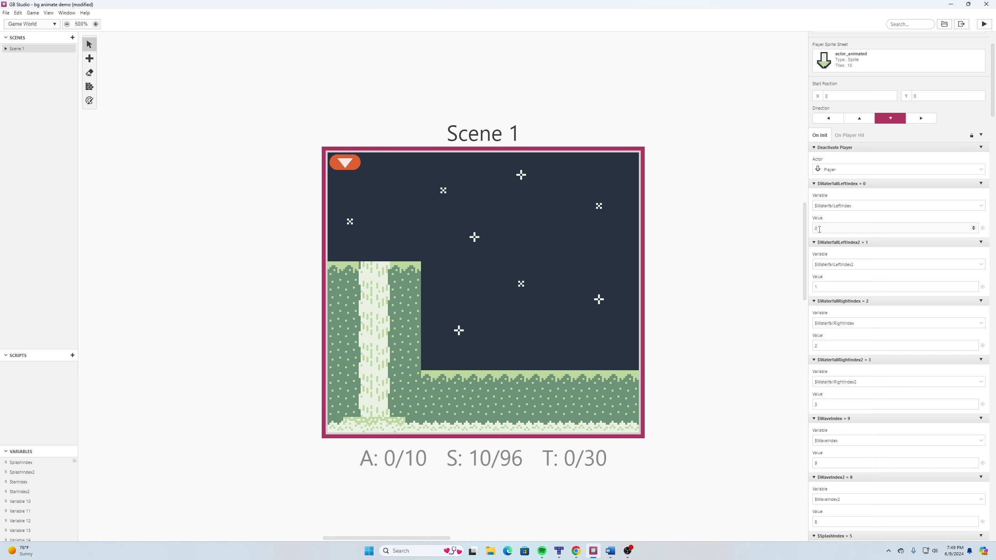
Step: Review Timer 1's GBVM scripts and their variable references from the waterfall to the star tiles, along with the index increments below them
left_click_drag(994, 108, 993, 206)
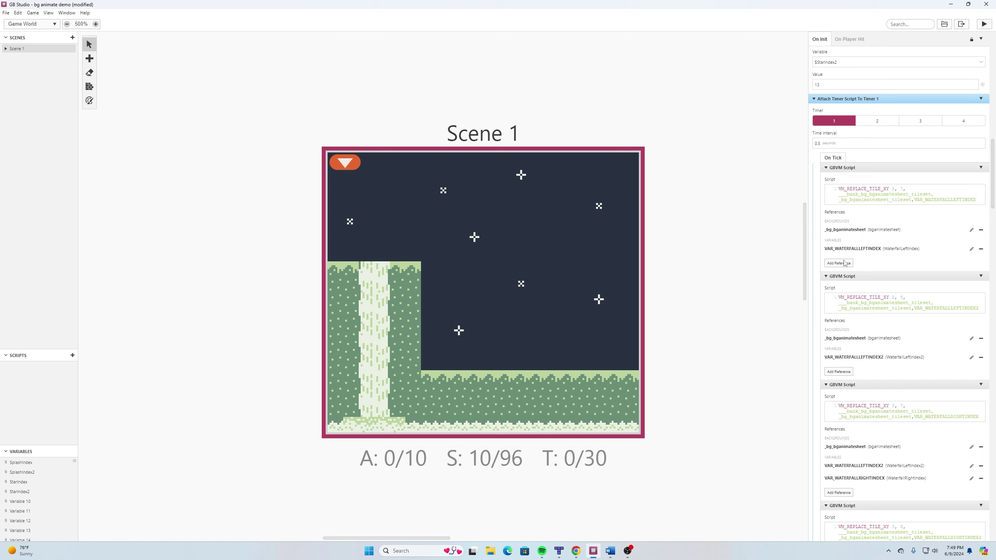
left_click(855, 230)
left_click(856, 236)
scroll(973, 216, "down", 8)
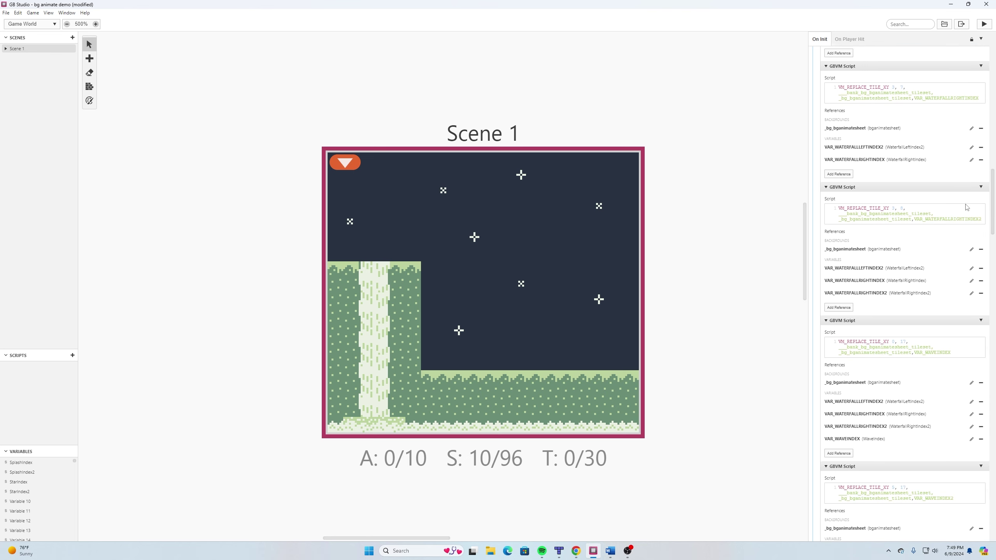
scroll(965, 207, "down", 15)
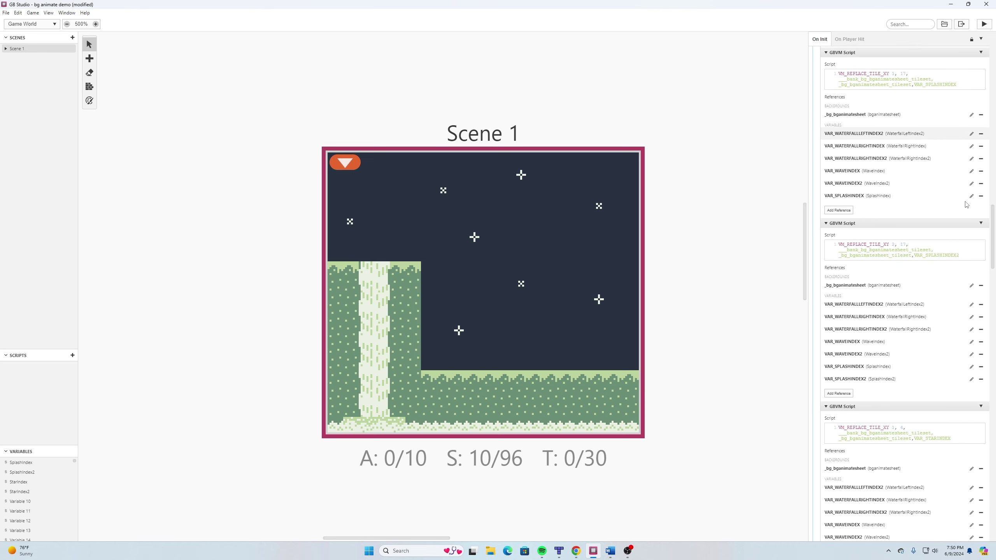
scroll(966, 203, "down", 20)
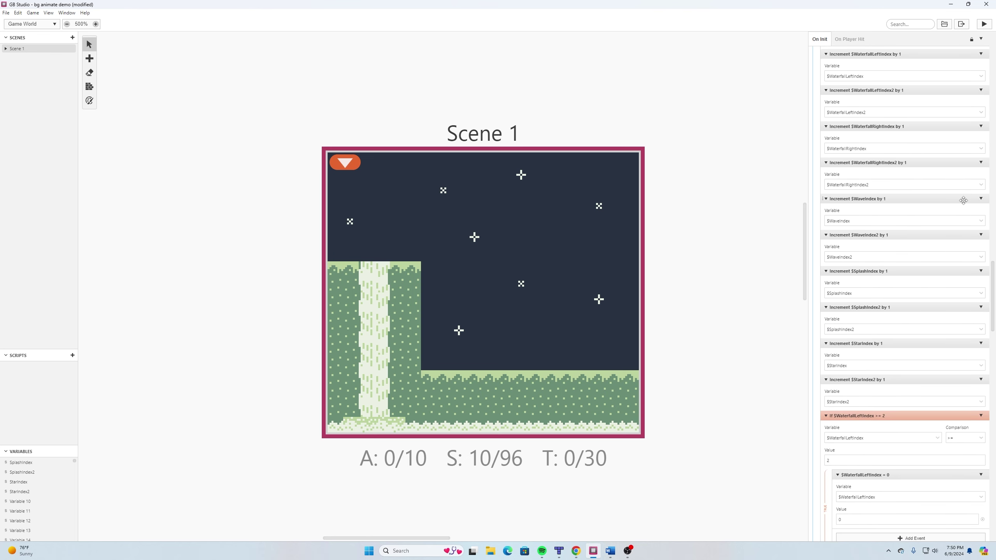
scroll(954, 162, "up", 1)
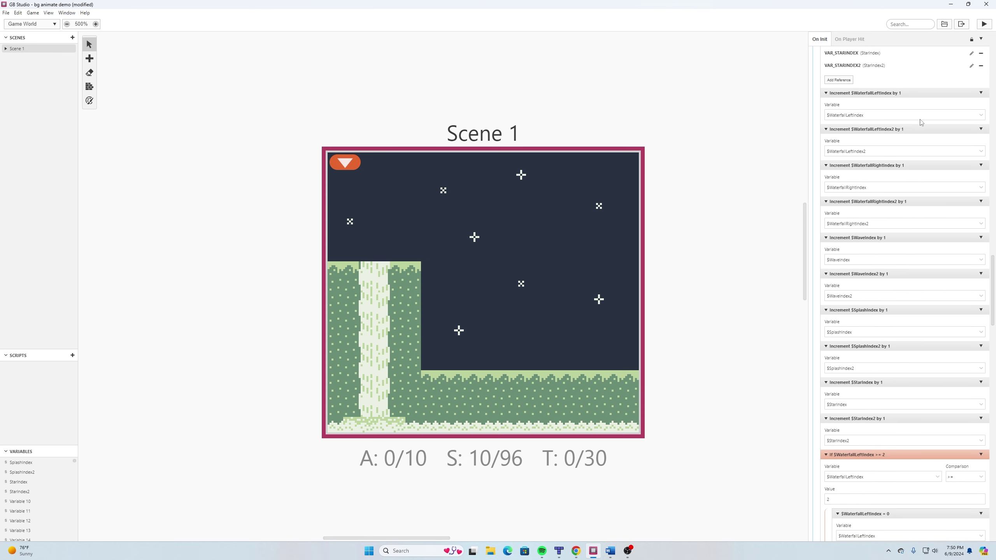
scroll(921, 122, "up", 7)
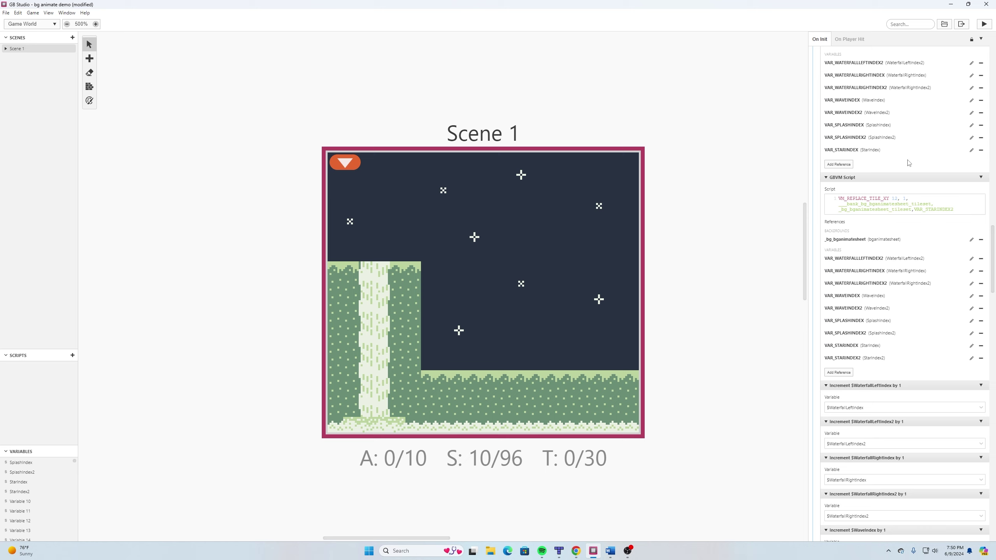
scroll(949, 221, "down", 2)
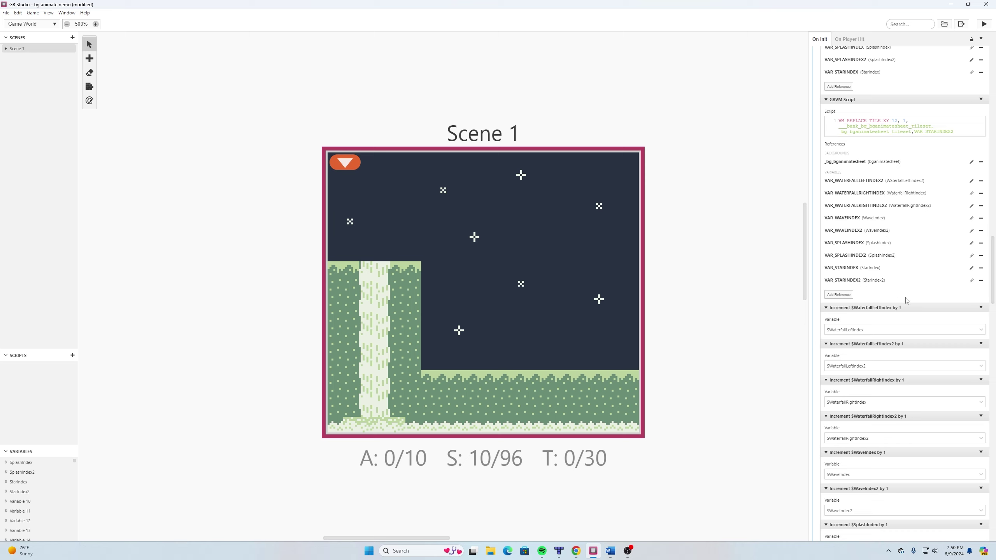
Step: Review the If conditions that reset each index variable, from WaterfallLeftIndex through StarIndex2, to the end of the On Init script
scroll(895, 322, "down", 10)
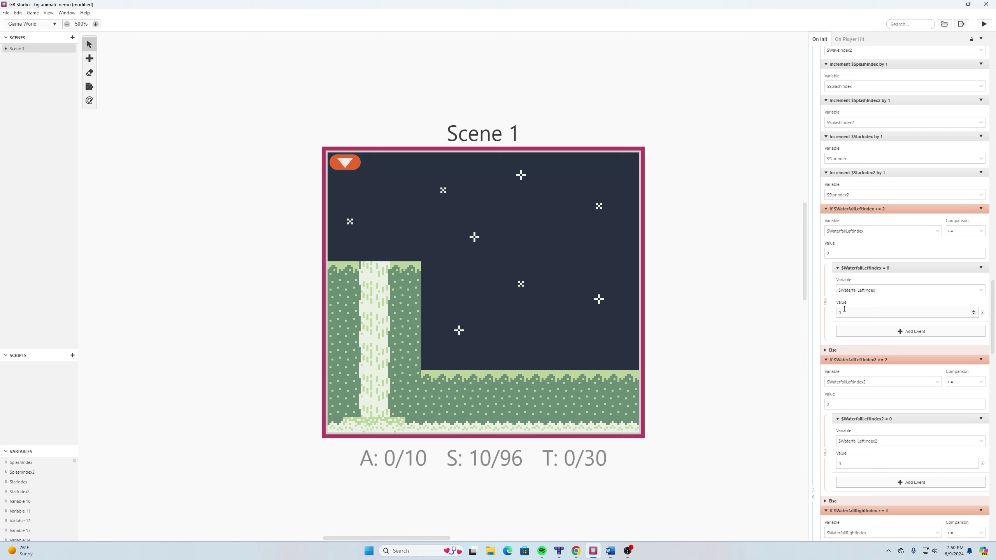
scroll(844, 309, "down", 14)
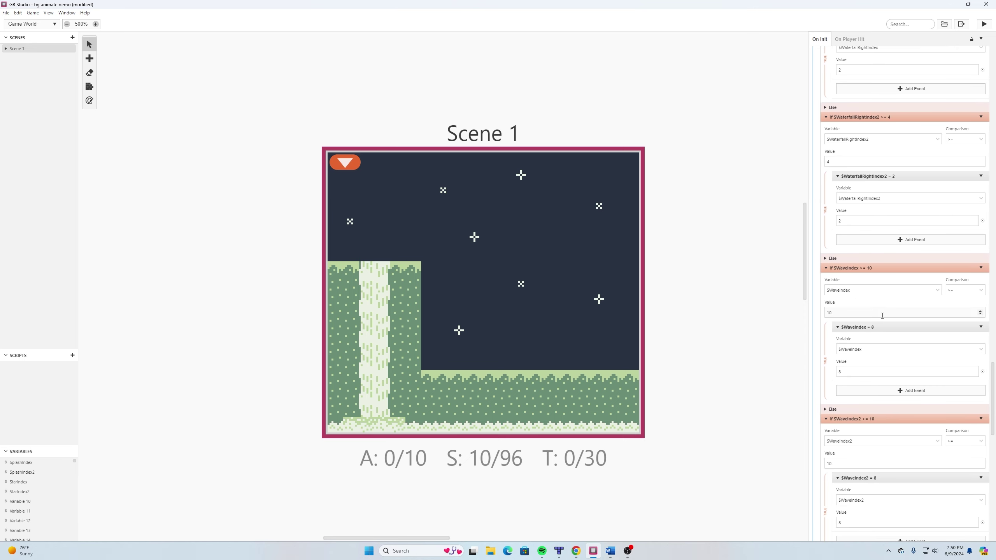
scroll(910, 305, "down", 17)
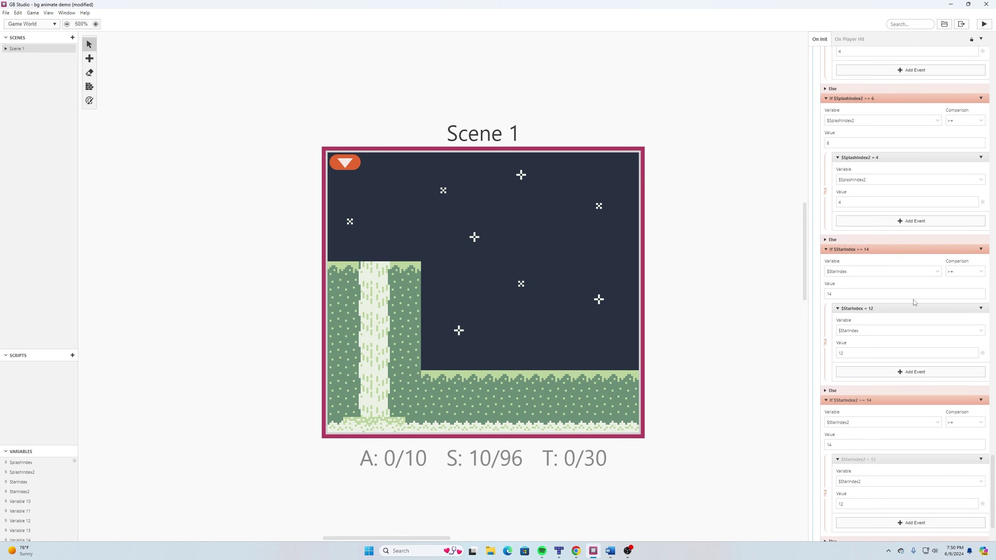
scroll(919, 305, "down", 1)
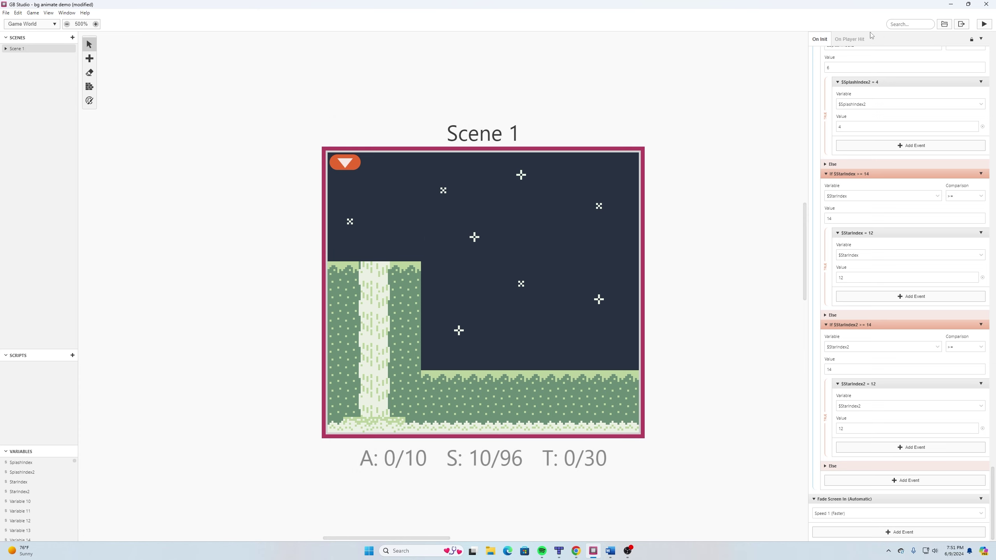
Step: Run the bg animate demo game to preview the animated background tiles
left_click(983, 24)
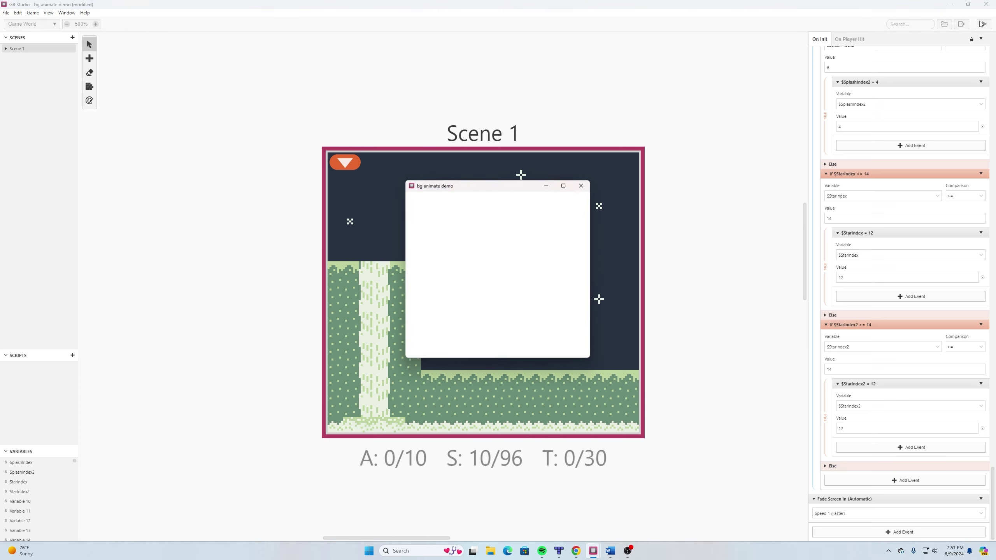